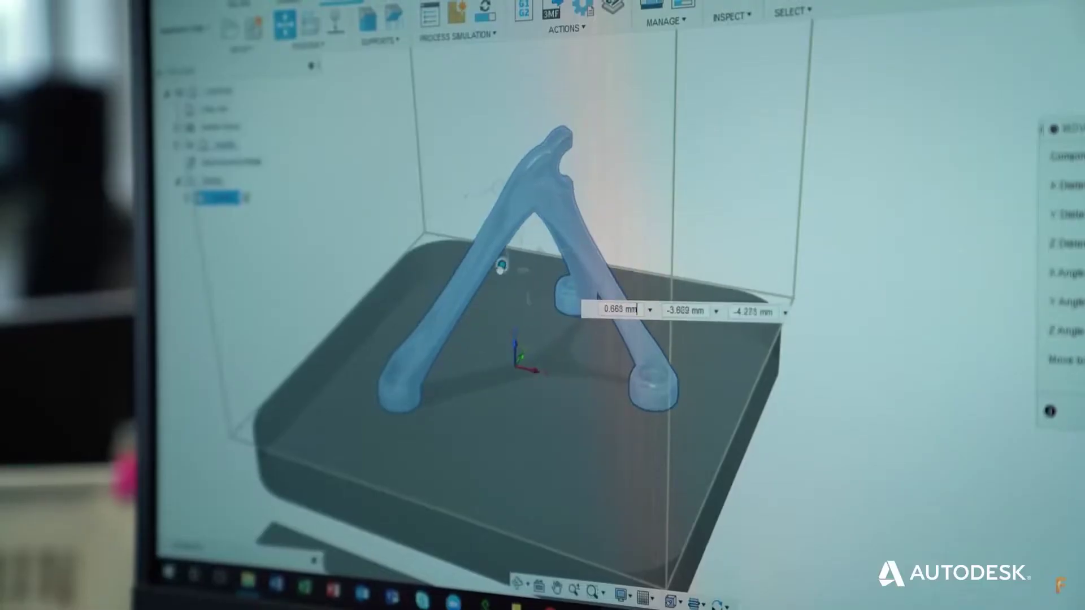
# Drag the bracket across the build plate, moving its X offset from 0.663 to 1.598 mm
pyautogui.moveTo(501, 267); pyautogui.dragTo(499, 276)
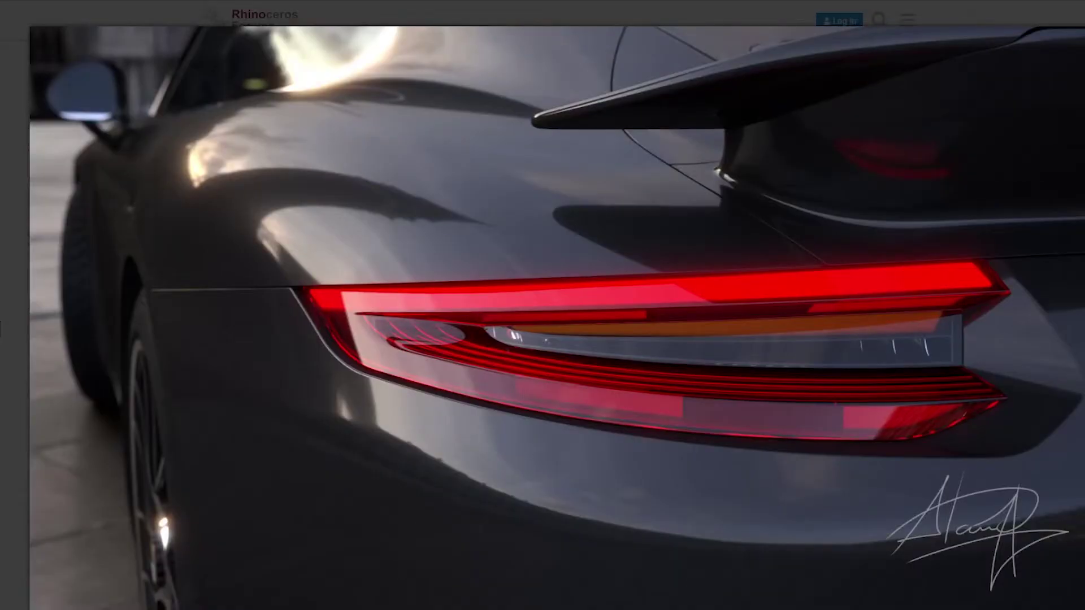
# Close the car render, scroll the gallery, and advance to the Nexorades, Reciprocal, Zollinger topic's next image
pyautogui.click(69, 259)
pyautogui.scroll(-1, 66, 360)
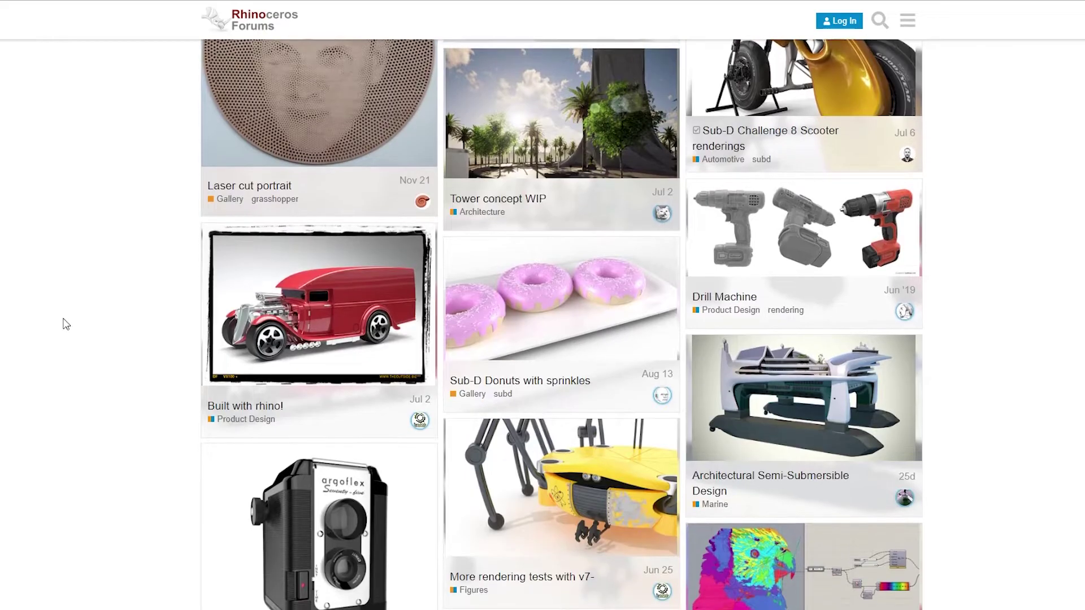
pyautogui.scroll(-3, 49, 394)
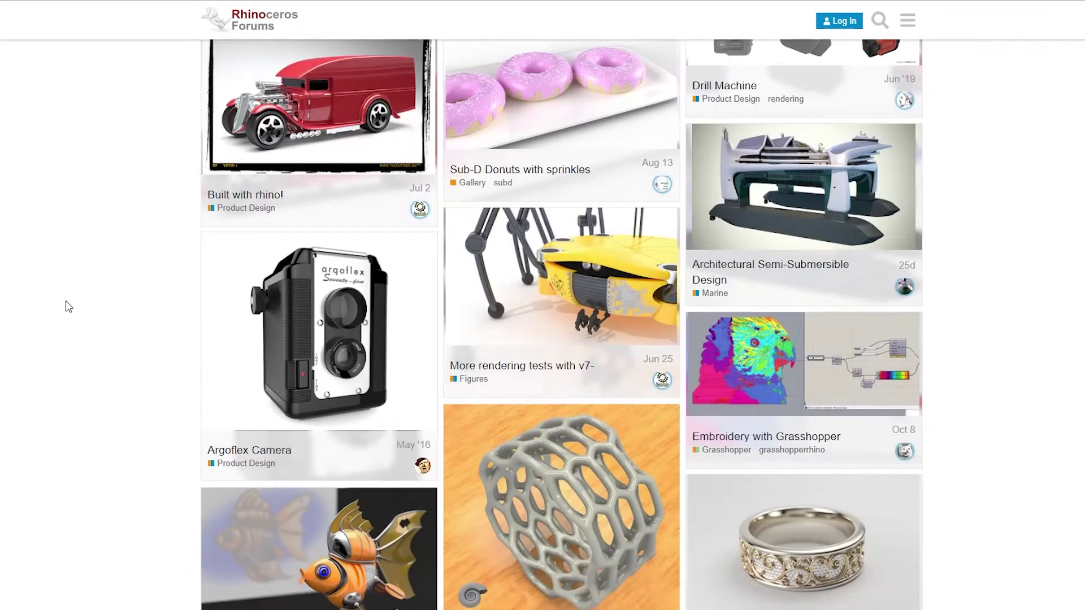
pyautogui.scroll(-6, 72, 386)
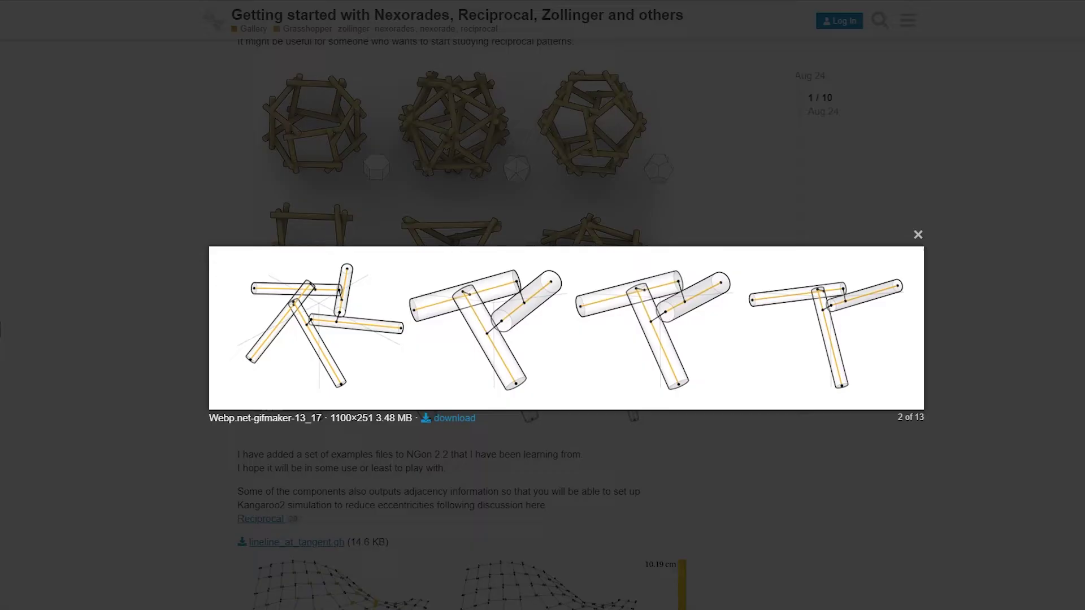
pyautogui.press('Right')
pyautogui.press('Right')
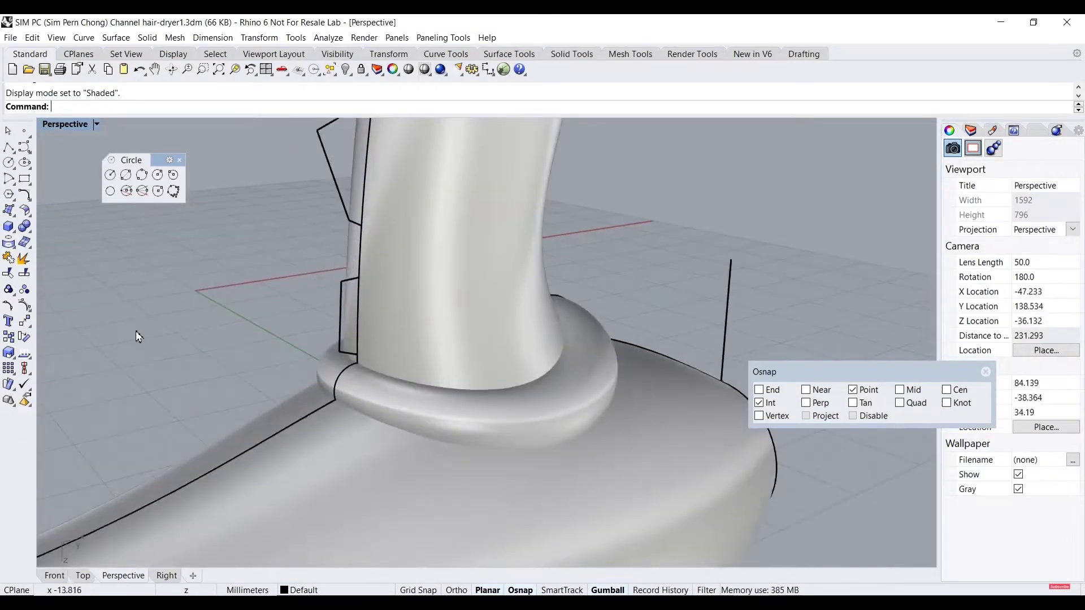
# Split the hair-dryer handle tube using the base body as the cutter
pyautogui.click(477, 313)
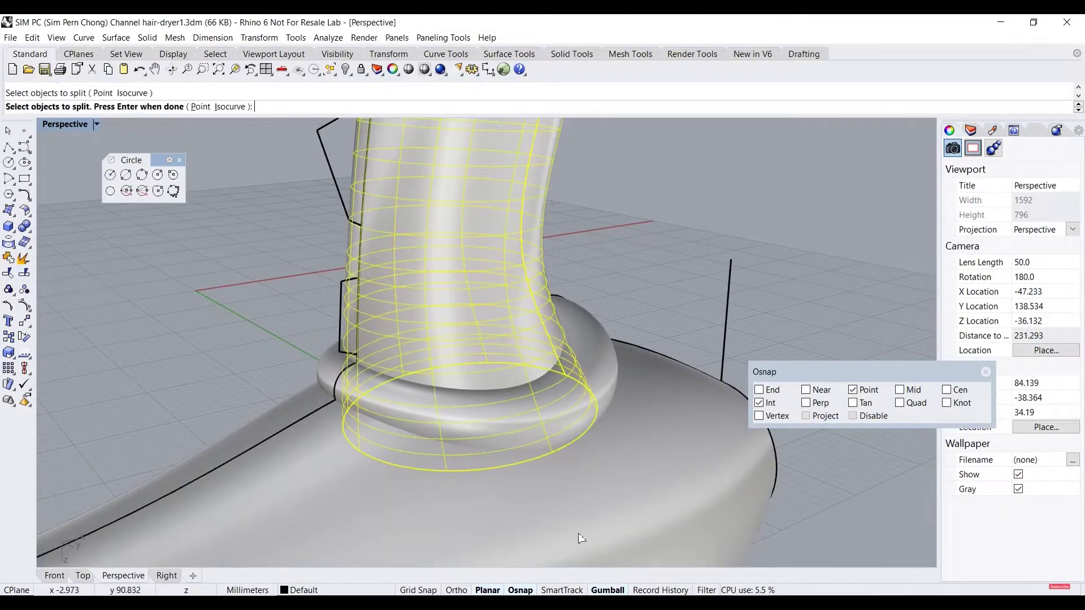
pyautogui.click(582, 539)
pyautogui.press('Return')
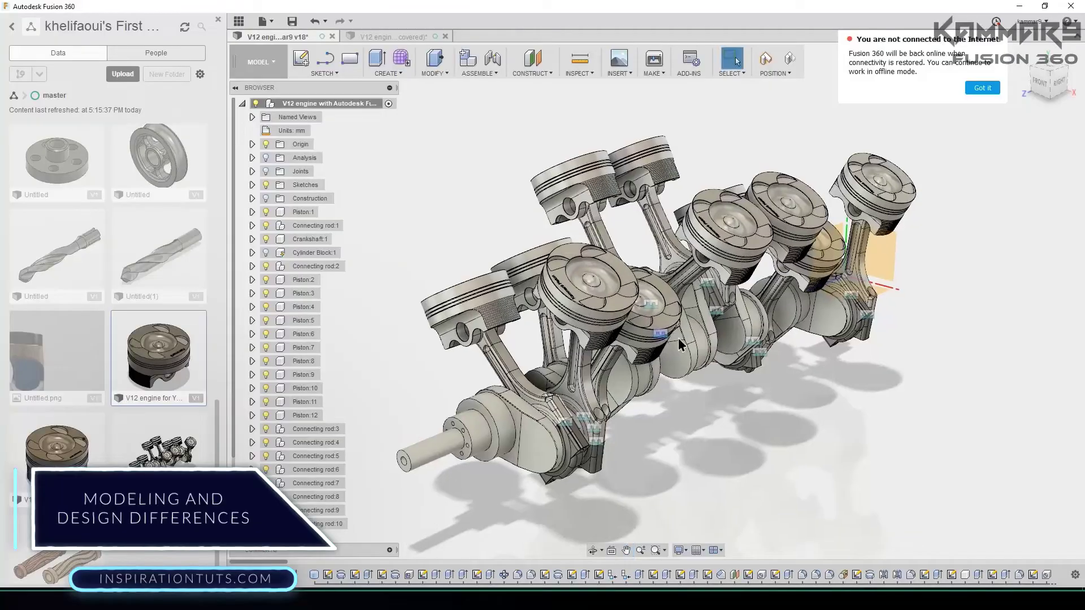
pyautogui.keyDown('shift'); pyautogui.moveTo(678, 339); pyautogui.dragTo(702, 253, button='middle'); pyautogui.keyUp('shift')
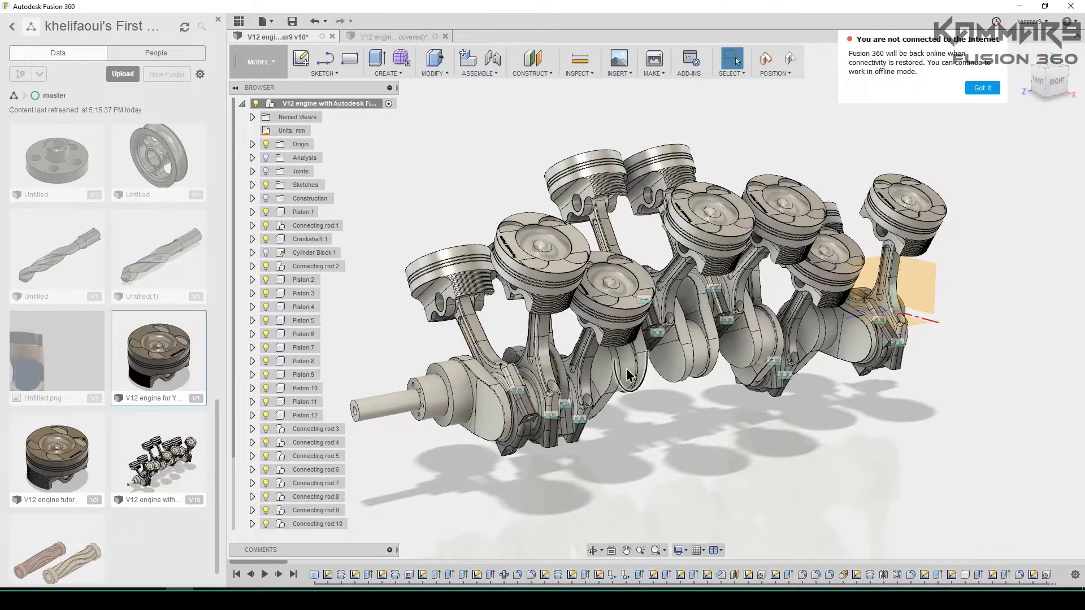
pyautogui.keyDown('shift'); pyautogui.moveTo(622, 382); pyautogui.dragTo(836, 455, button='middle'); pyautogui.keyUp('shift')
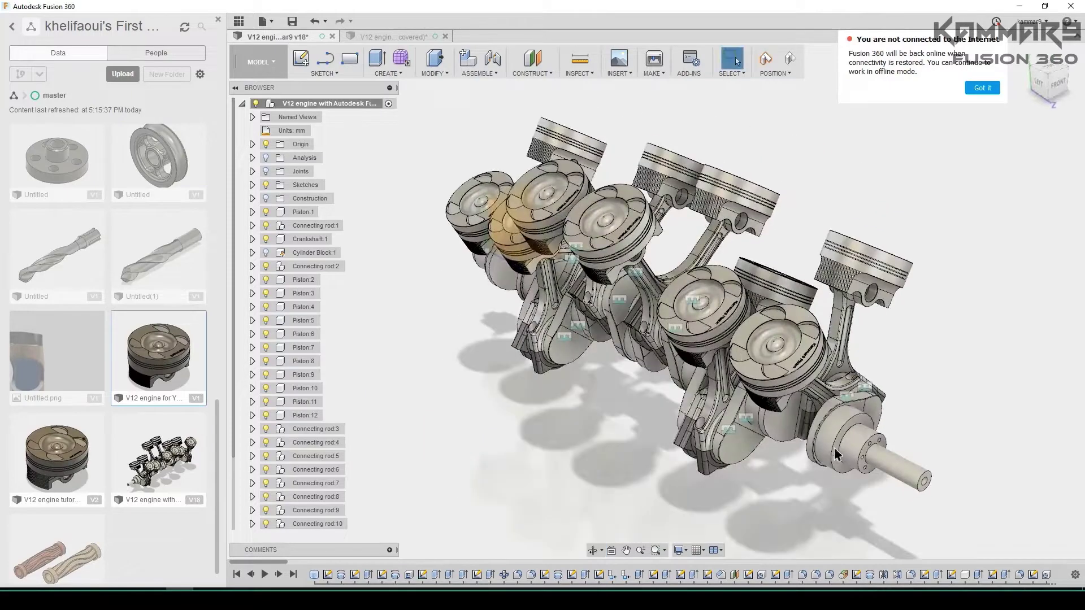
pyautogui.keyDown('shift'); pyautogui.moveTo(785, 429); pyautogui.dragTo(740, 414, button='middle'); pyautogui.keyUp('shift')
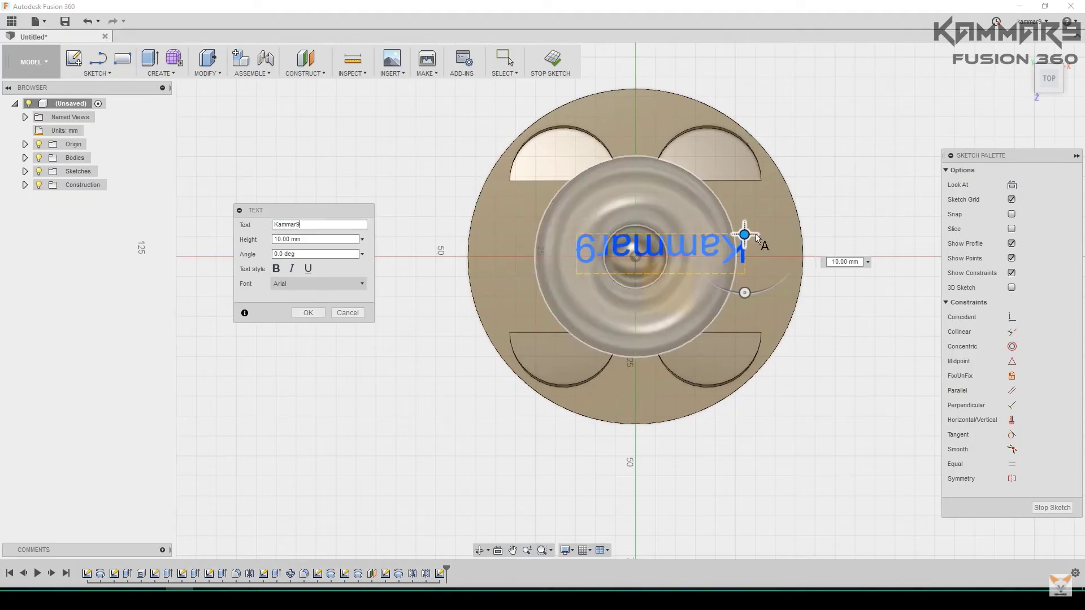
# Confirm the Kammar9 text, rotate it about 87 degrees and position it on the piston crown
pyautogui.click(311, 312)
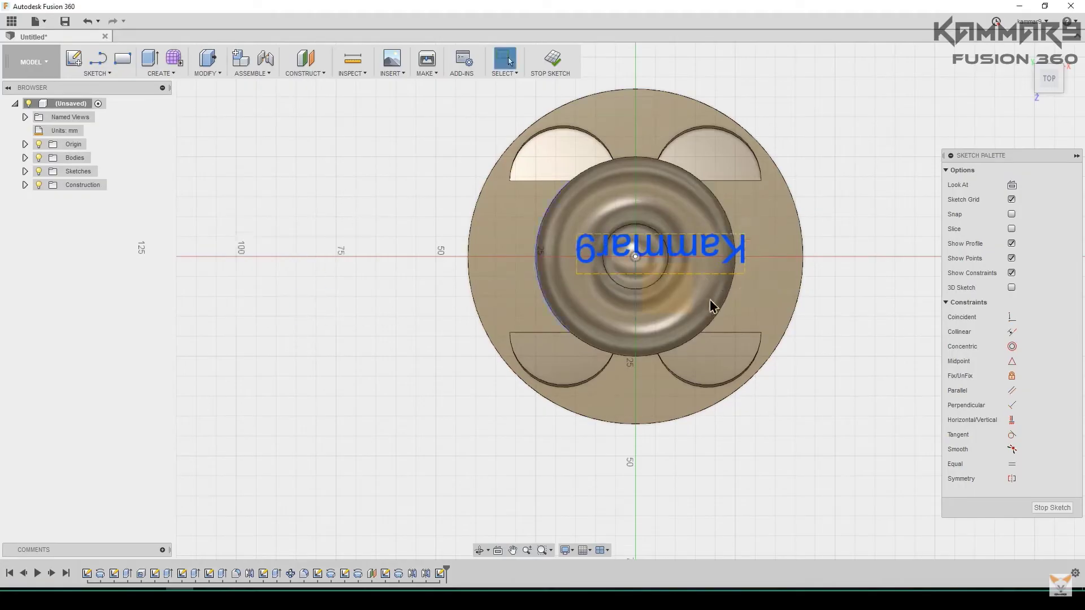
pyautogui.click(723, 275)
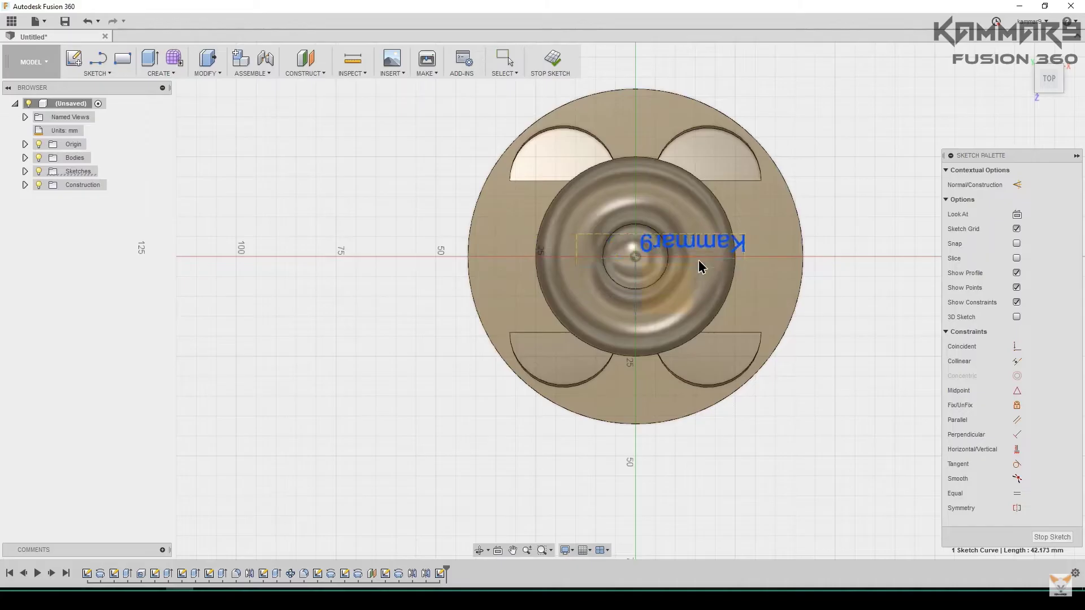
pyautogui.doubleClick(661, 243)
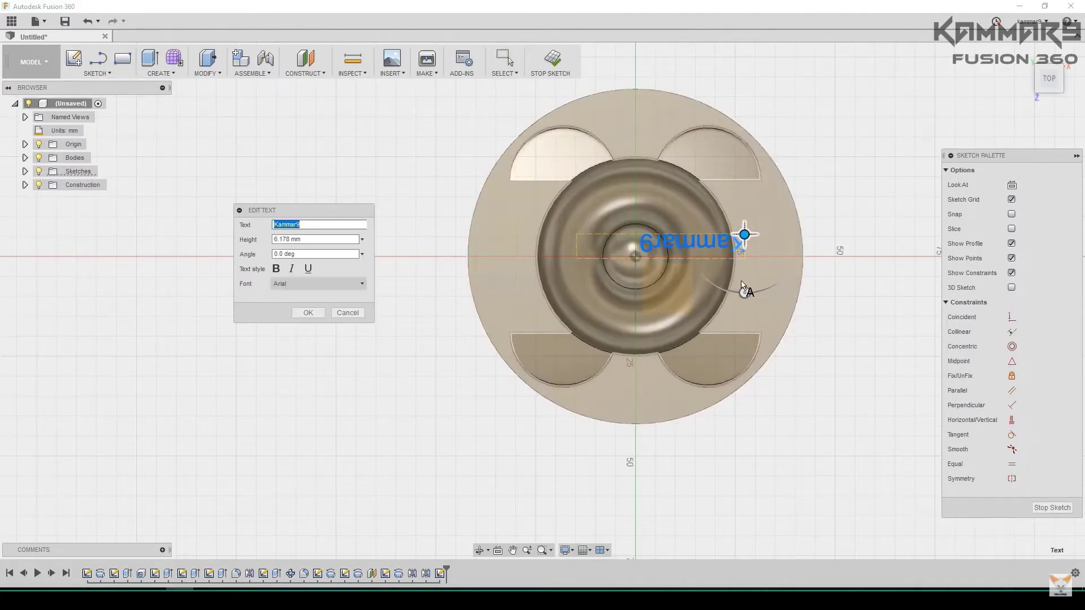
pyautogui.moveTo(744, 290); pyautogui.dragTo(673, 232)
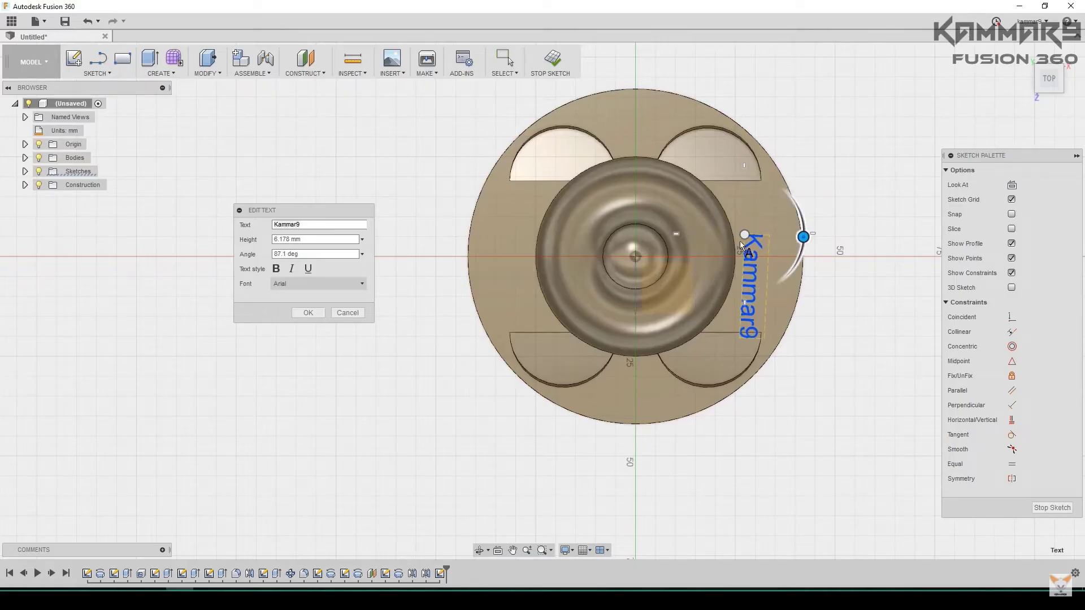
pyautogui.moveTo(741, 237); pyautogui.dragTo(753, 220)
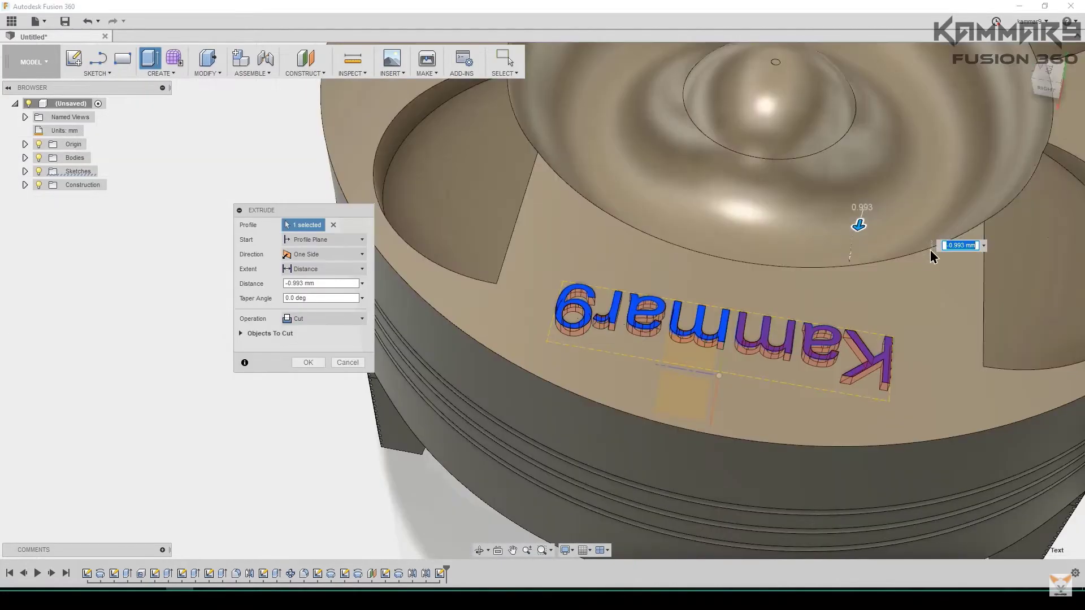
# Cut the Kammar9 text -0.5 mm into the crown, then start the Fillet tool
pyautogui.write('-0.5')
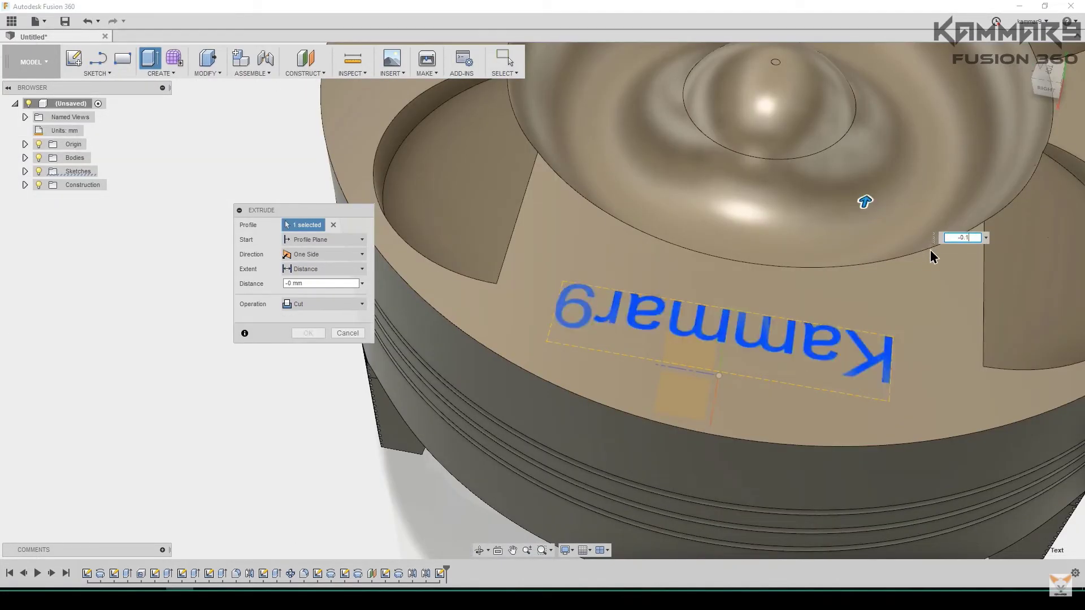
pyautogui.press('Return')
pyautogui.scroll(-5, 753, 339)
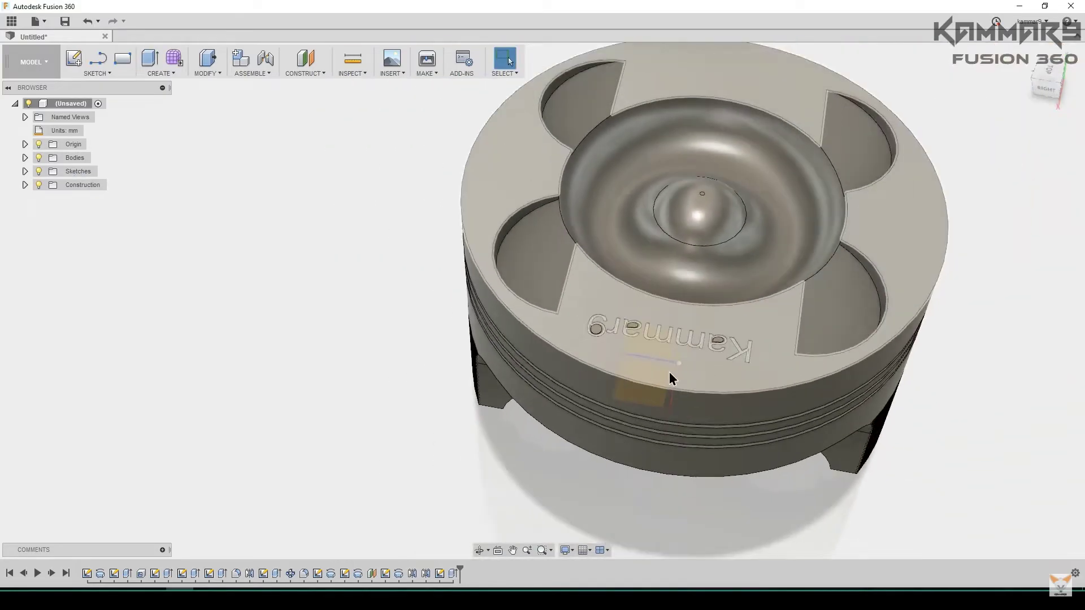
pyautogui.keyDown('shift'); pyautogui.moveTo(753, 339); pyautogui.dragTo(690, 387, button='middle'); pyautogui.keyUp('shift')
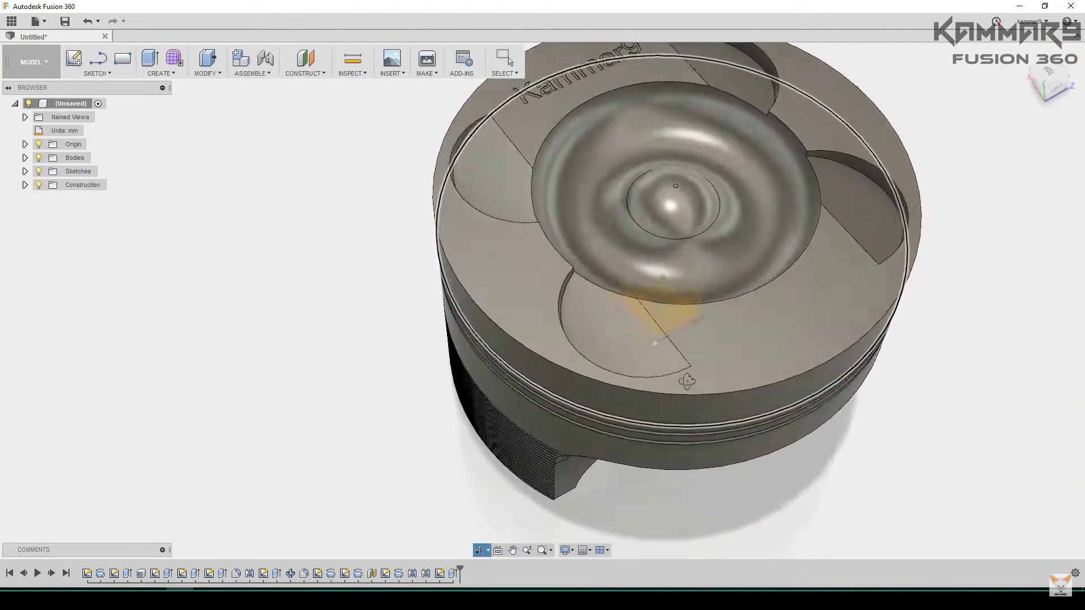
pyautogui.scroll(-3, 690, 388)
pyautogui.keyDown('shift'); pyautogui.moveTo(483, 422); pyautogui.dragTo(498, 430, button='middle'); pyautogui.keyUp('shift')
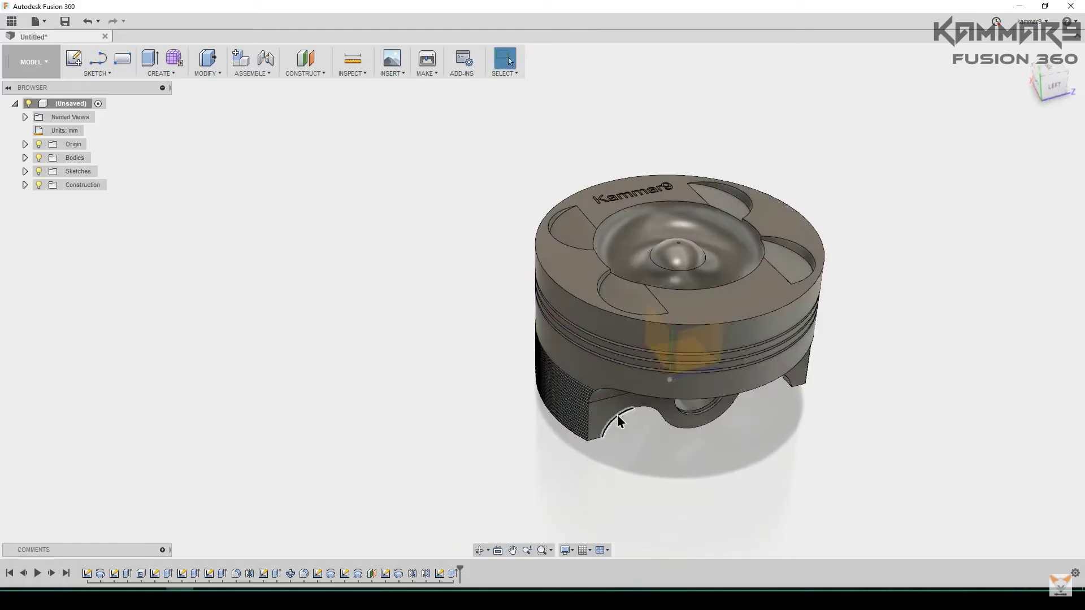
pyautogui.press('f')
pyautogui.moveTo(618, 421); pyautogui.dragTo(673, 401, button='middle')
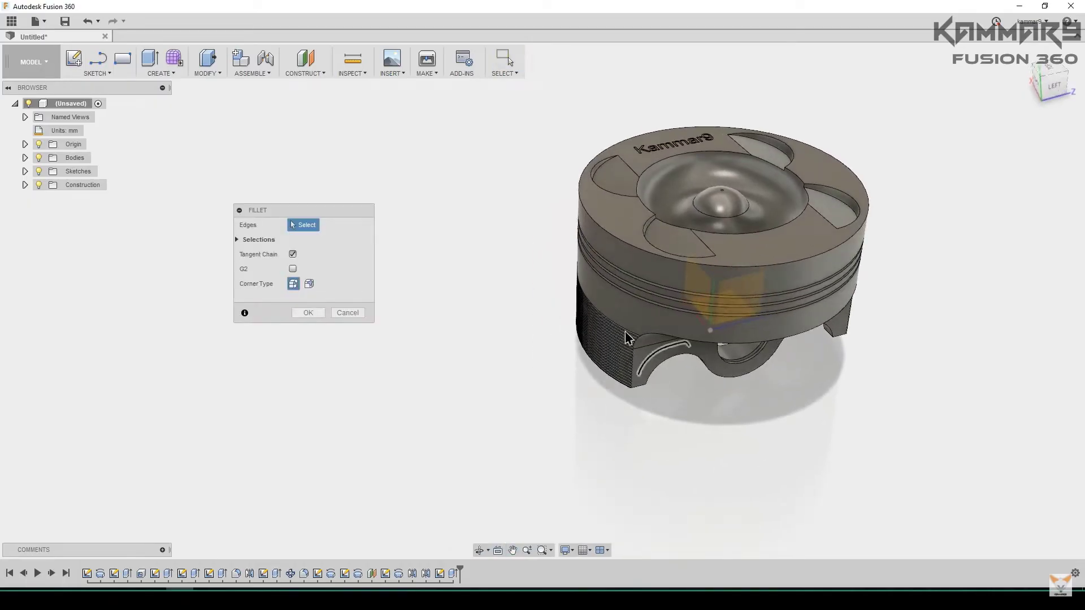
pyautogui.click(647, 281)
pyautogui.keyDown('shift'); pyautogui.moveTo(647, 281); pyautogui.dragTo(704, 299, button='middle'); pyautogui.keyUp('shift')
pyautogui.scroll(3, 664, 343)
pyautogui.scroll(1, 664, 343)
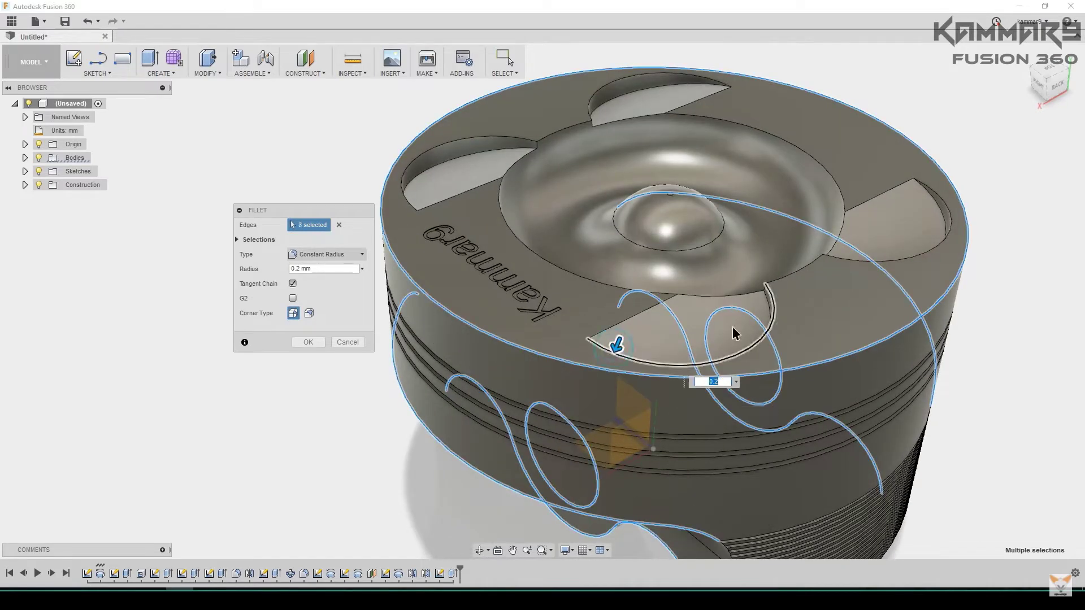
pyautogui.click(873, 261)
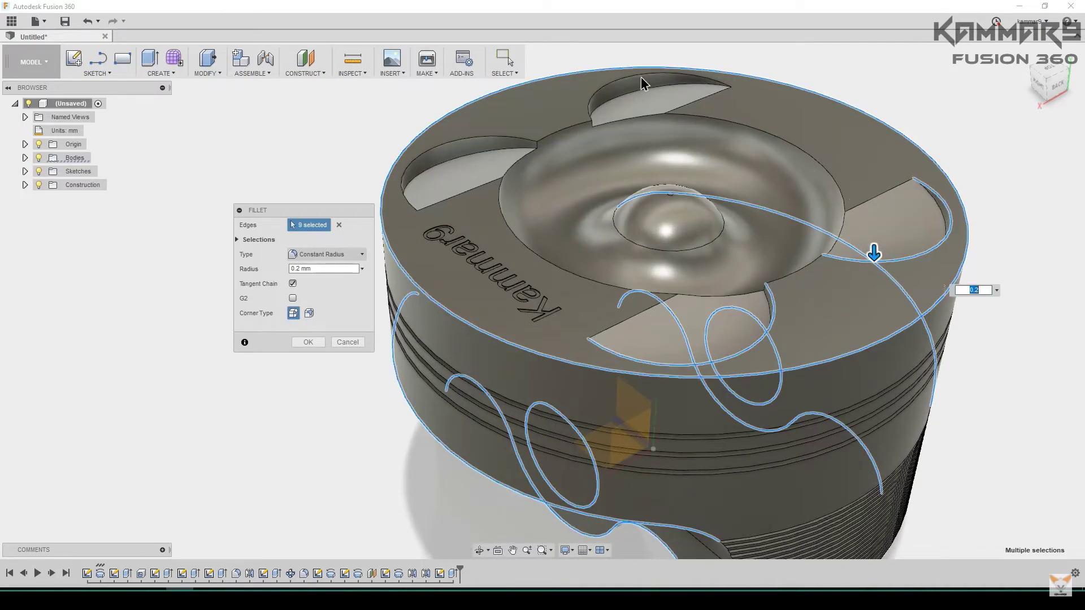
pyautogui.click(509, 140)
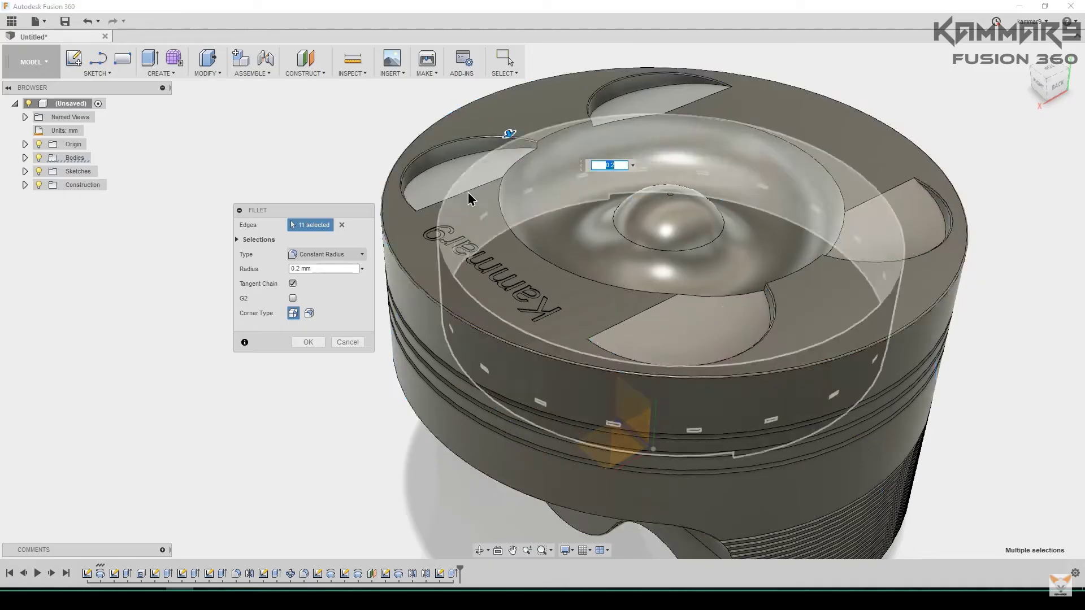
pyautogui.click(561, 130)
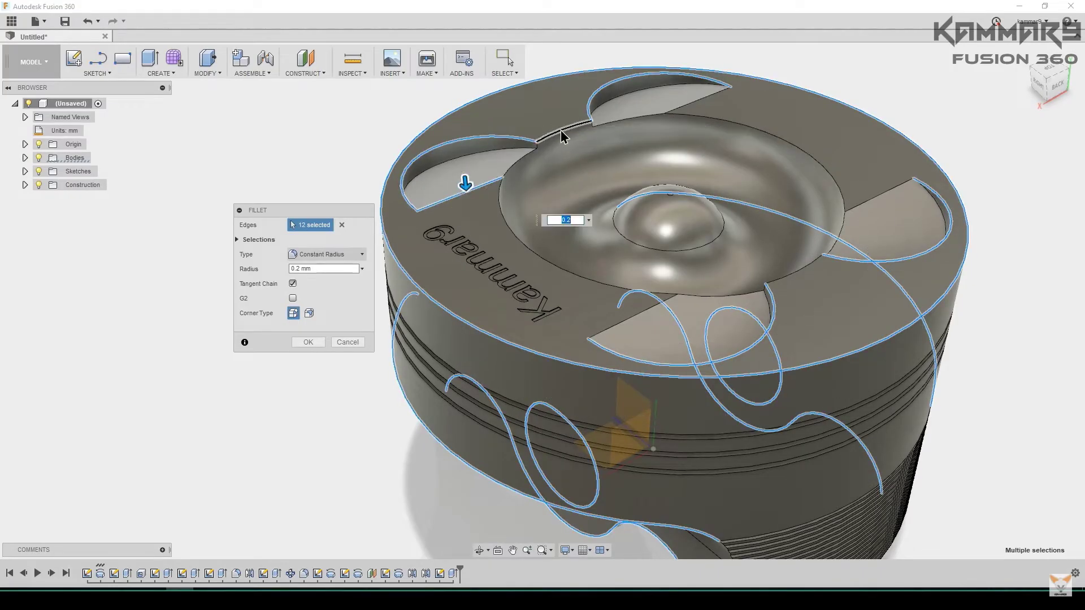
pyautogui.click(690, 104)
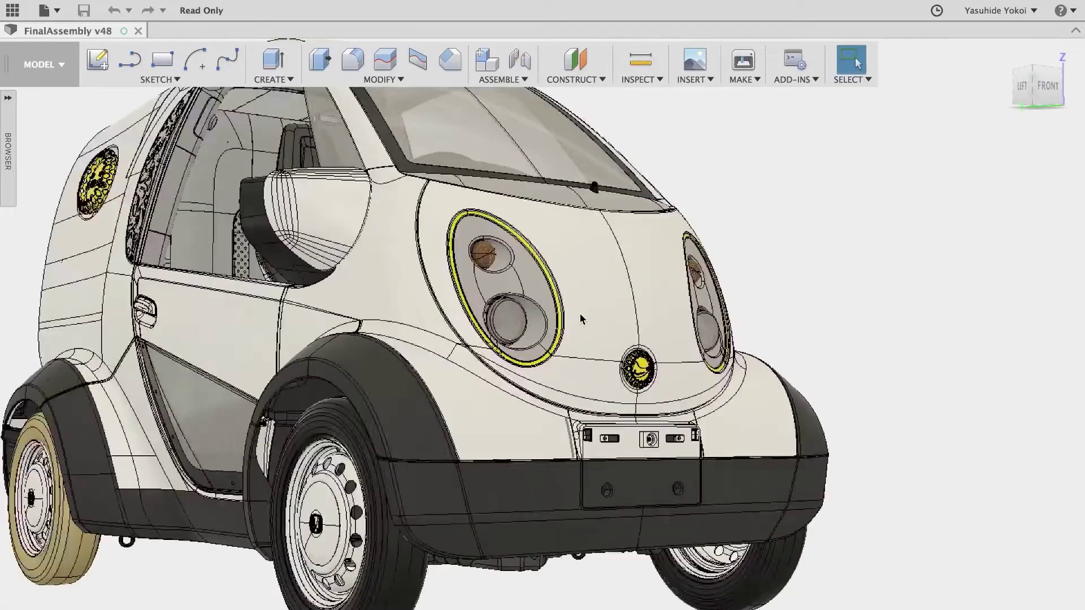
pyautogui.scroll(2, 581, 318)
pyautogui.scroll(-10, 579, 313)
pyautogui.keyDown('shift'); pyautogui.moveTo(582, 503); pyautogui.dragTo(351, 527, button='middle'); pyautogui.keyUp('shift')
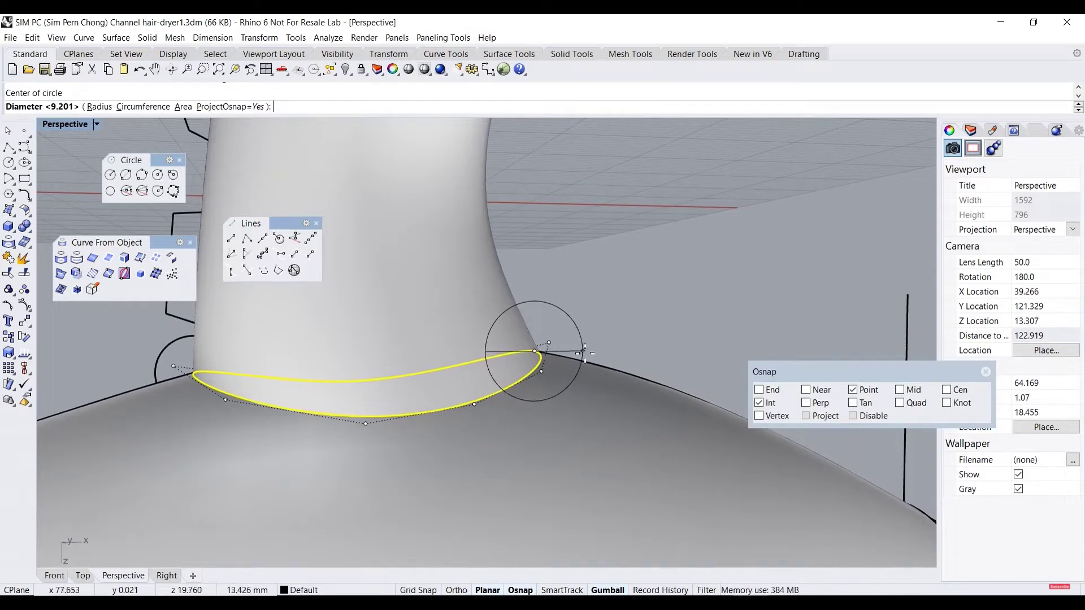
# Finish the collar circle and switch the Perspective view to Ghosted display
pyautogui.click(591, 351)
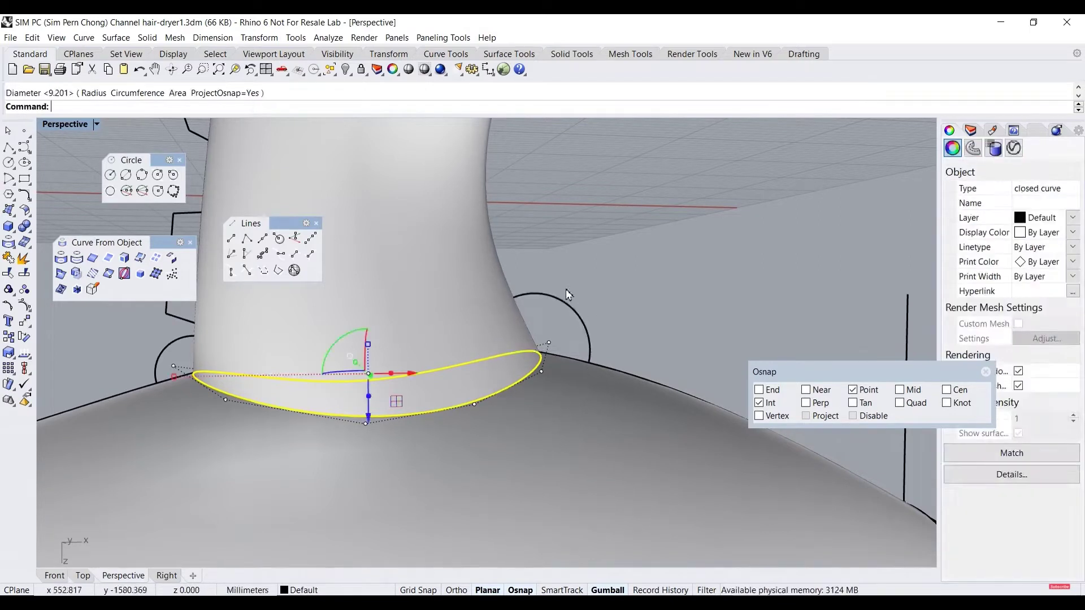
pyautogui.click(50, 131)
pyautogui.click(60, 196)
pyautogui.moveTo(60, 196); pyautogui.dragTo(145, 407, button='right')
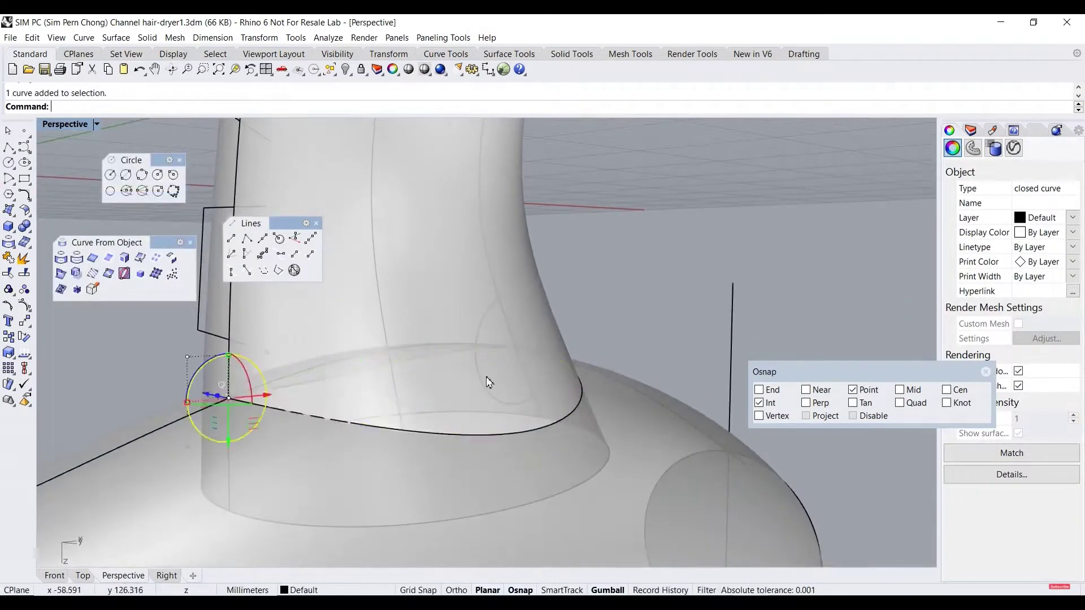
pyautogui.moveTo(489, 382); pyautogui.dragTo(574, 348, button='right')
pyautogui.press('Escape')
pyautogui.moveTo(463, 343); pyautogui.dragTo(536, 405, button='right')
# Sweep the circle along the neck curve with Sweep 1 Rail to create the collar ring
pyautogui.click(9, 211)
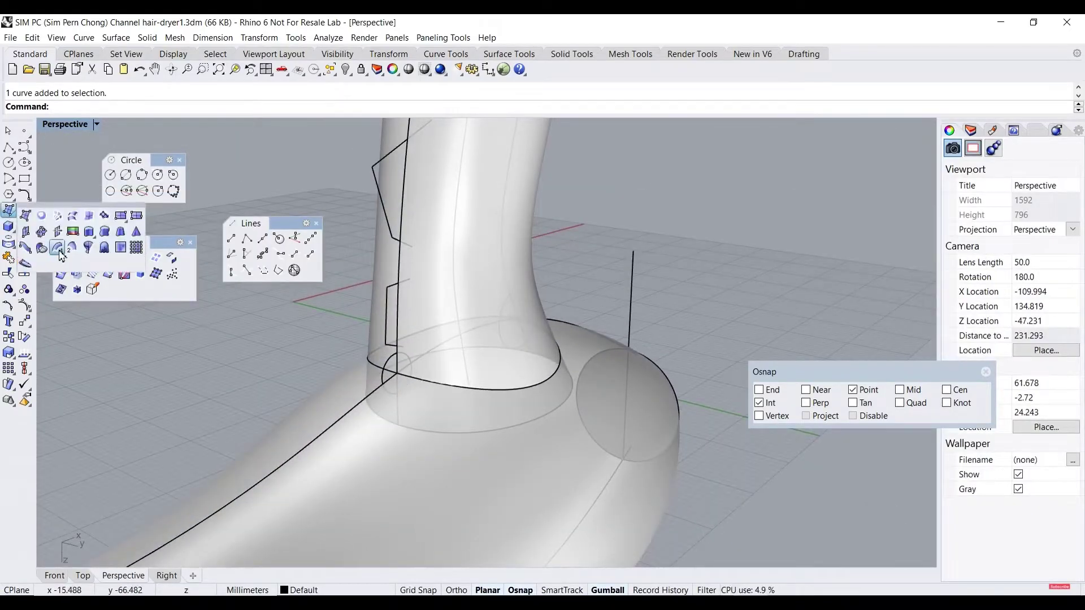
pyautogui.click(58, 250)
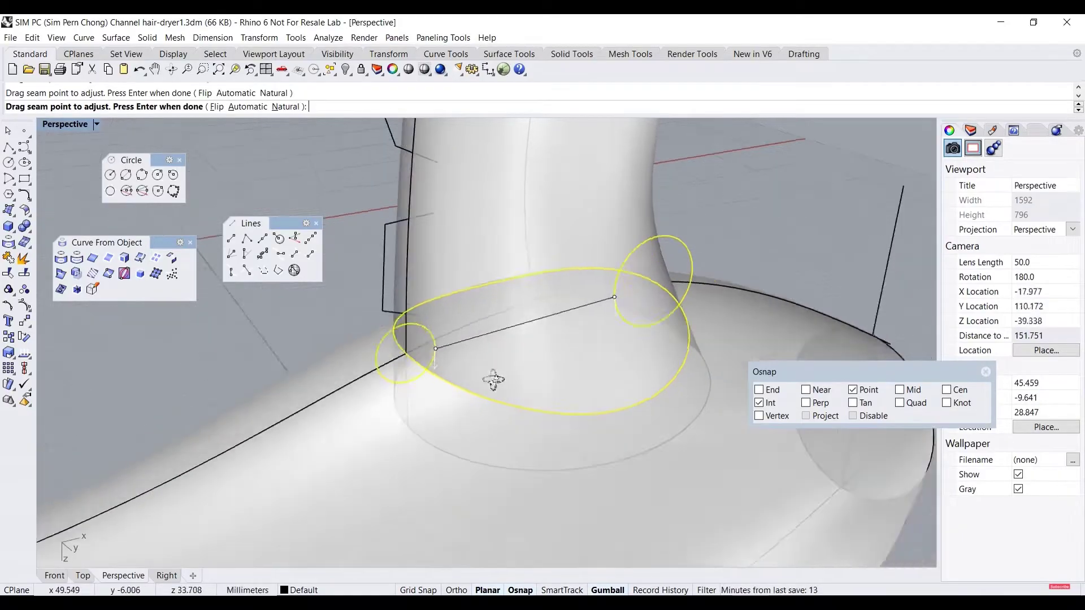
pyautogui.moveTo(533, 374); pyautogui.dragTo(499, 384, button='right')
pyautogui.press('Return')
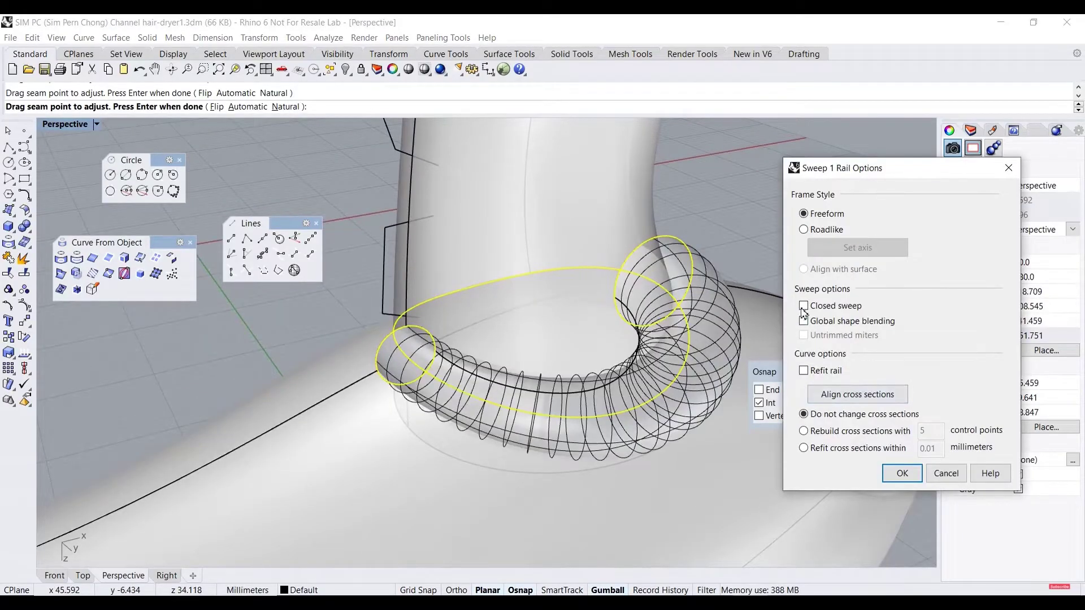
pyautogui.press('Return')
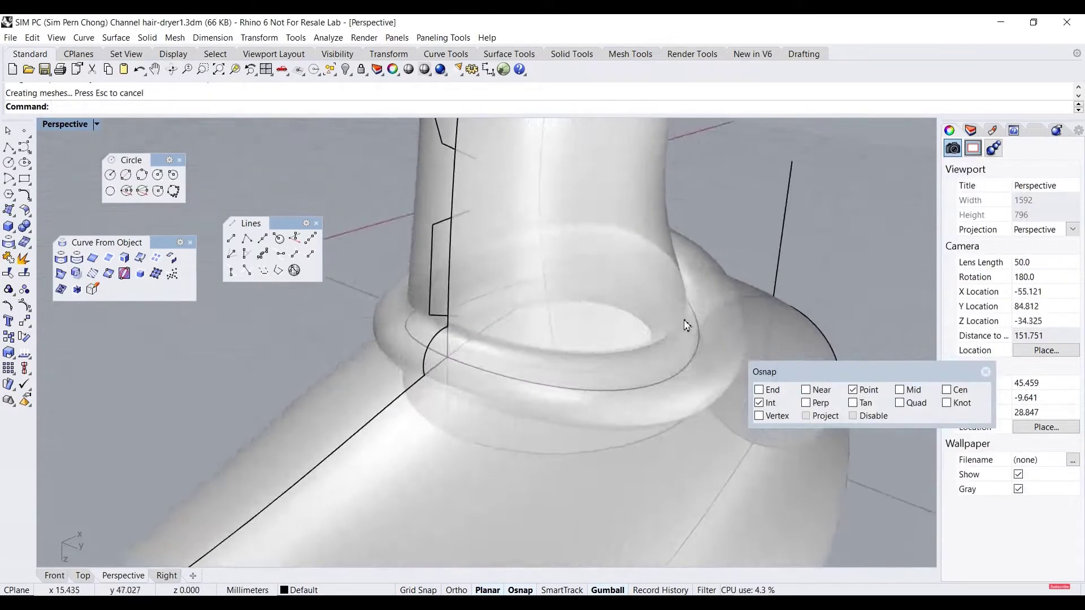
pyautogui.scroll(-5, 685, 326)
# Switch the Perspective view to Shaded display and inspect the new collar ring
pyautogui.click(65, 124)
pyautogui.click(71, 169)
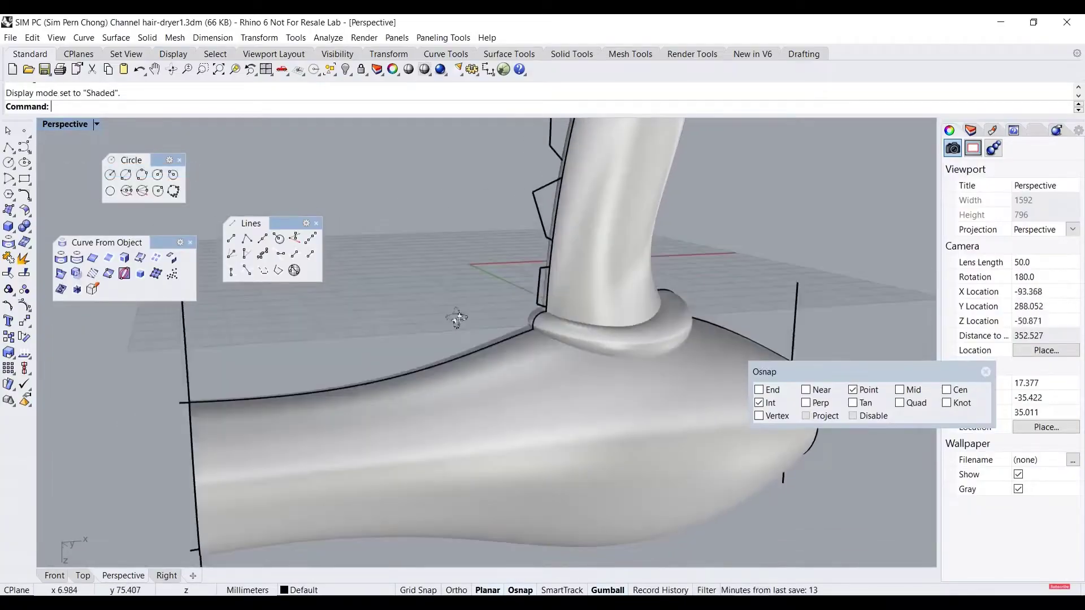
pyautogui.moveTo(456, 319); pyautogui.dragTo(497, 331, button='right')
pyautogui.scroll(4, 467, 349)
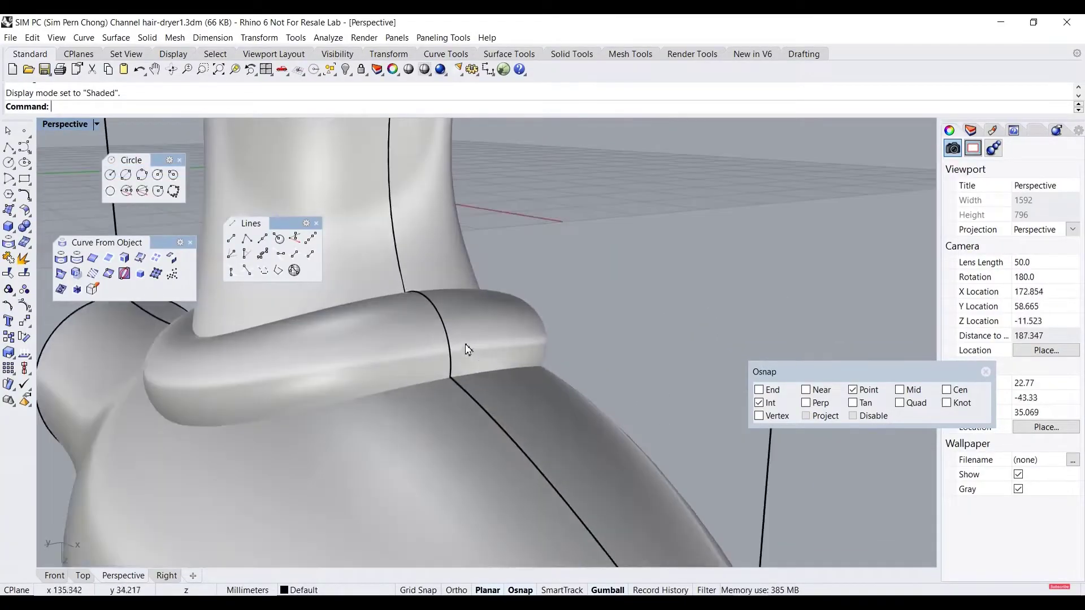
pyautogui.scroll(-3, 416, 355)
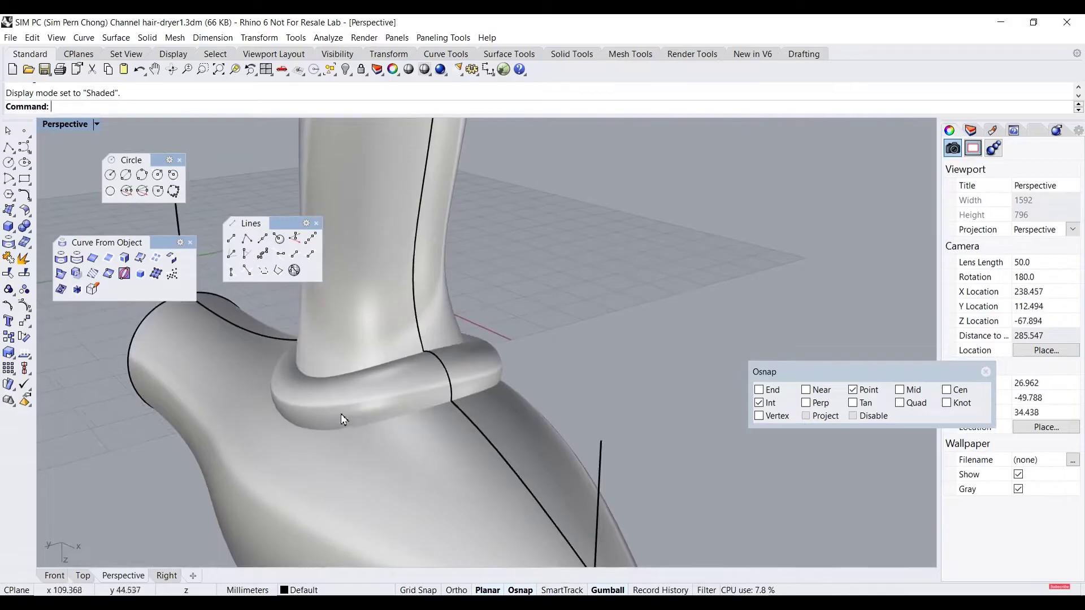
pyautogui.moveTo(341, 417); pyautogui.dragTo(199, 365, button='right')
# Close two floating tool palettes and view the whole hair dryer from around the ring
pyautogui.click(191, 243)
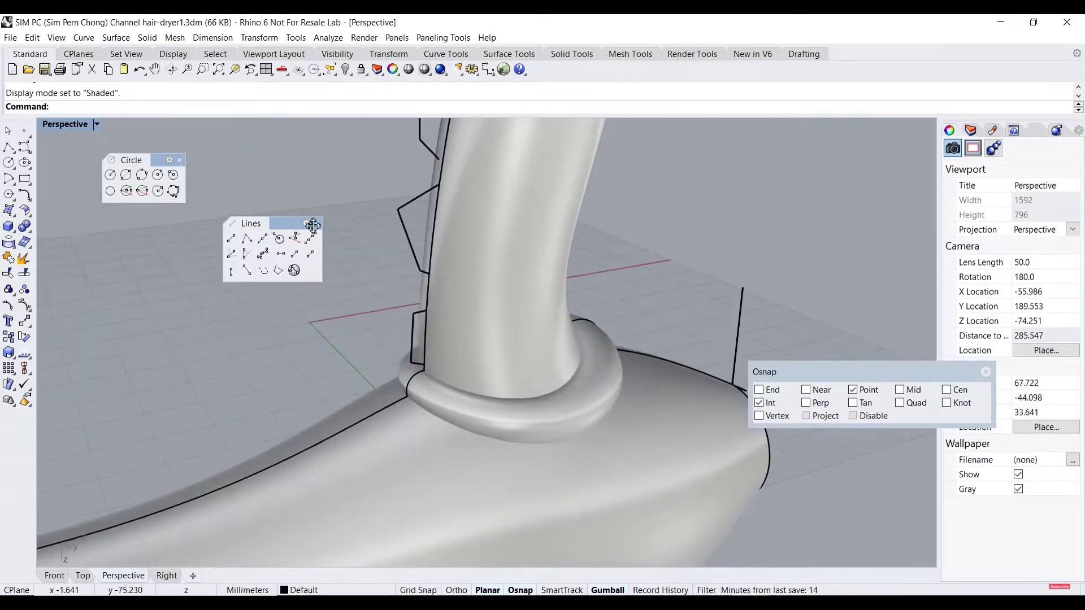
pyautogui.click(316, 223)
pyautogui.scroll(2, 188, 278)
pyautogui.moveTo(189, 278); pyautogui.dragTo(146, 318, button='right')
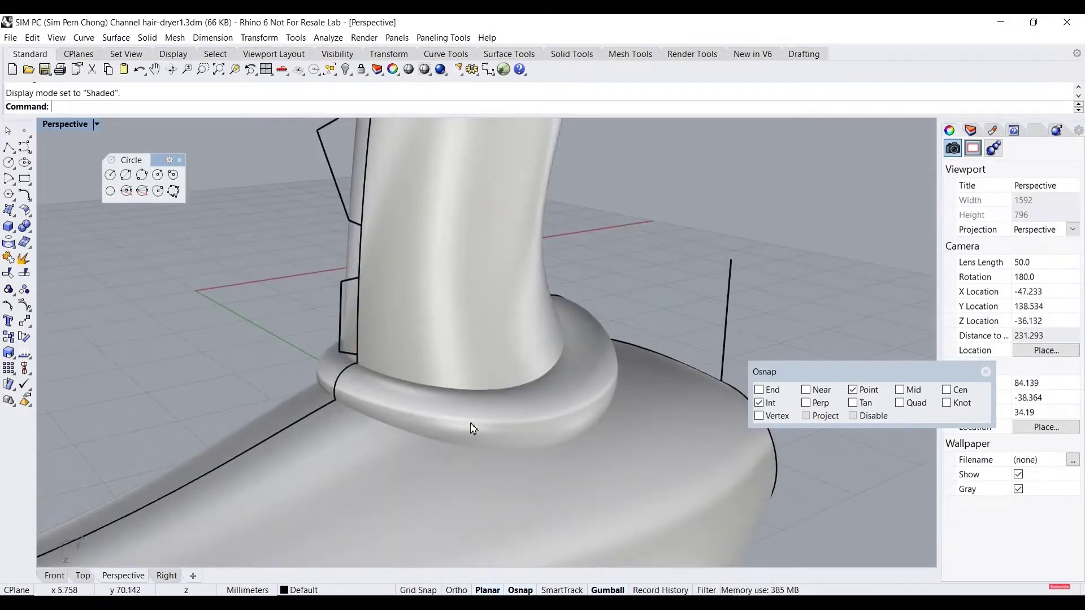
pyautogui.click(25, 274)
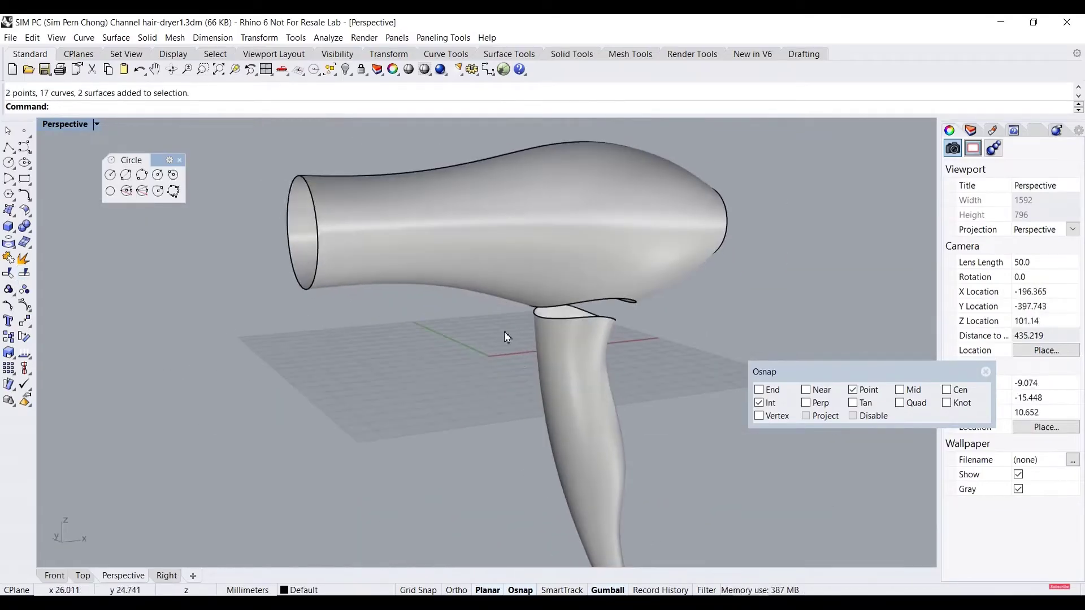
pyautogui.press('Home')
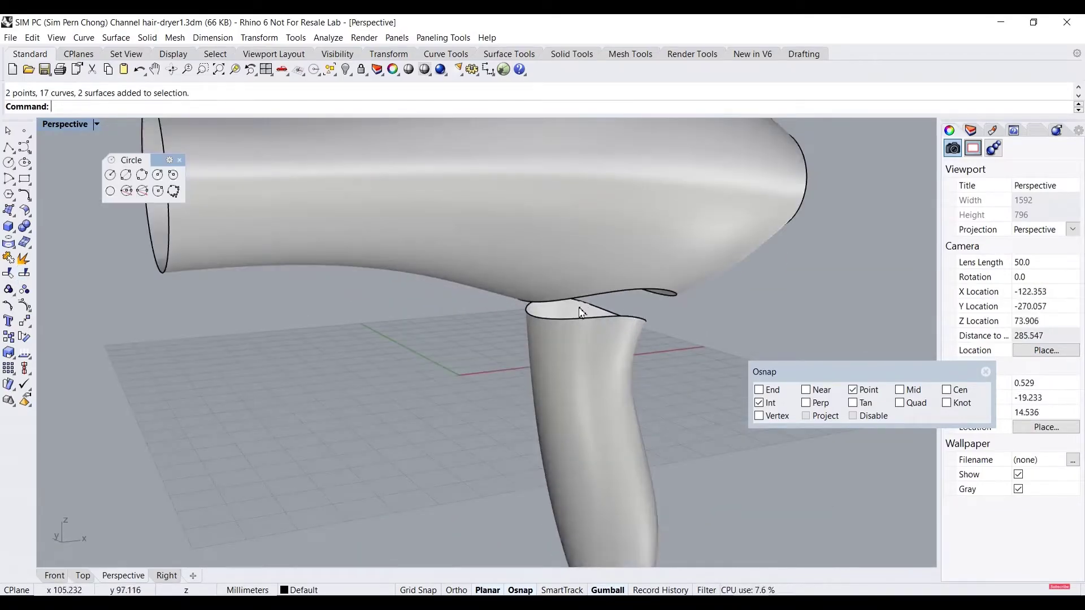
pyautogui.press('End')
pyautogui.moveTo(347, 229); pyautogui.dragTo(523, 215, button='right')
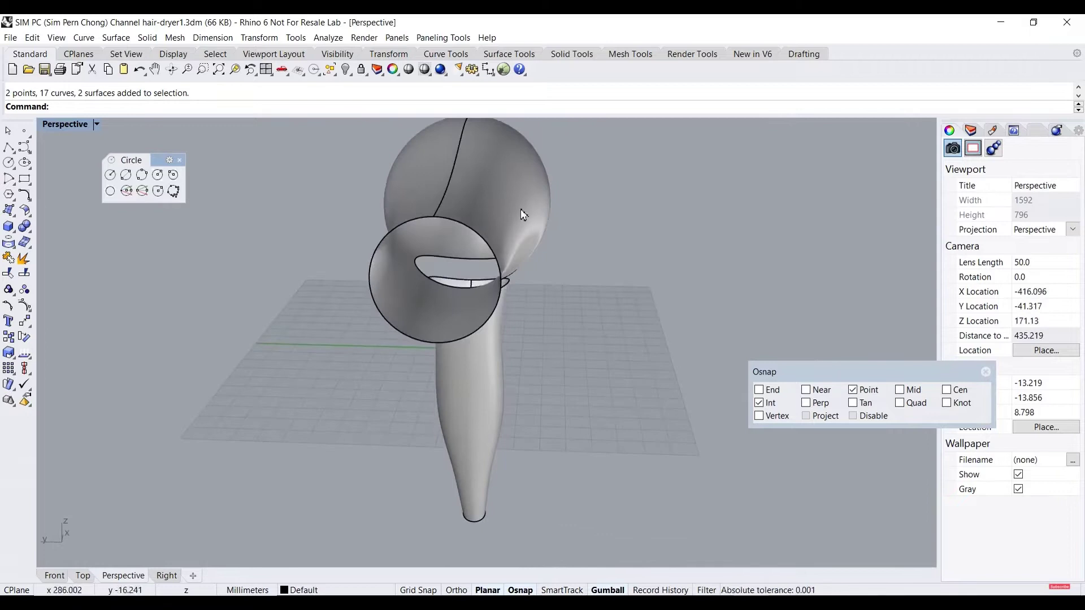
# Restore the four-viewport layout and set the Front view to shaded display
pyautogui.doubleClick(62, 124)
pyautogui.scroll(-3, 327, 405)
pyautogui.scroll(3, 327, 406)
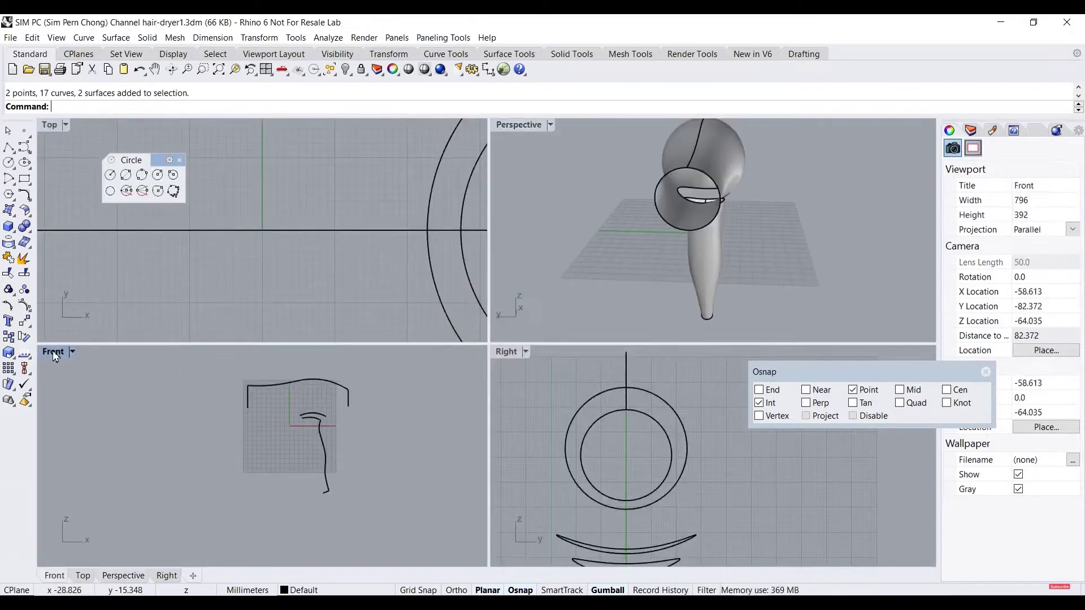
pyautogui.click(57, 352)
pyautogui.click(105, 224)
# Start the rectangular Plane tool and select the dryer's top profile curve
pyautogui.click(9, 211)
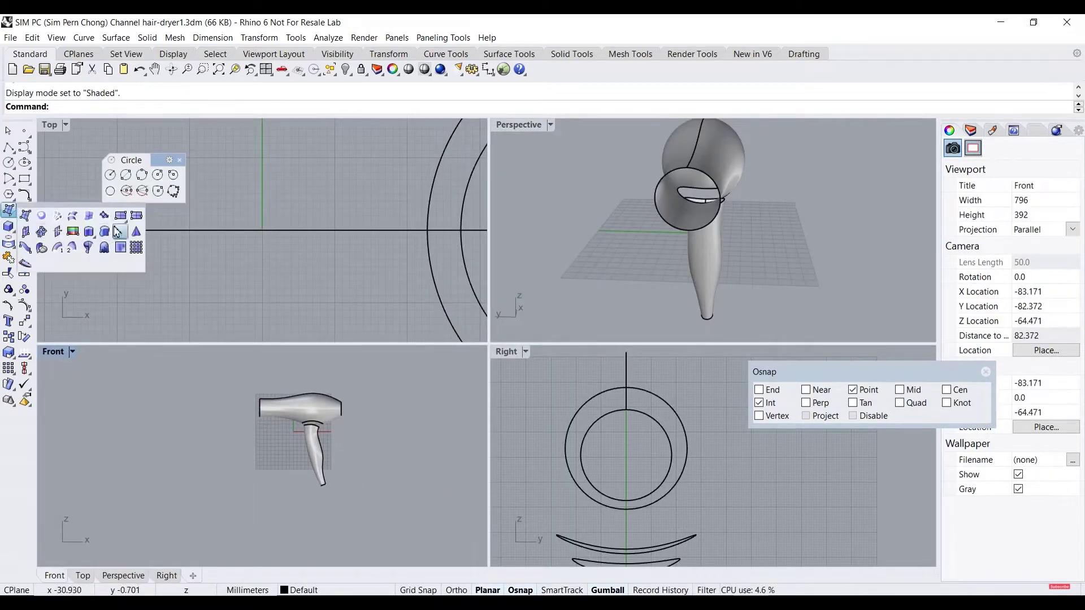
pyautogui.click(121, 215)
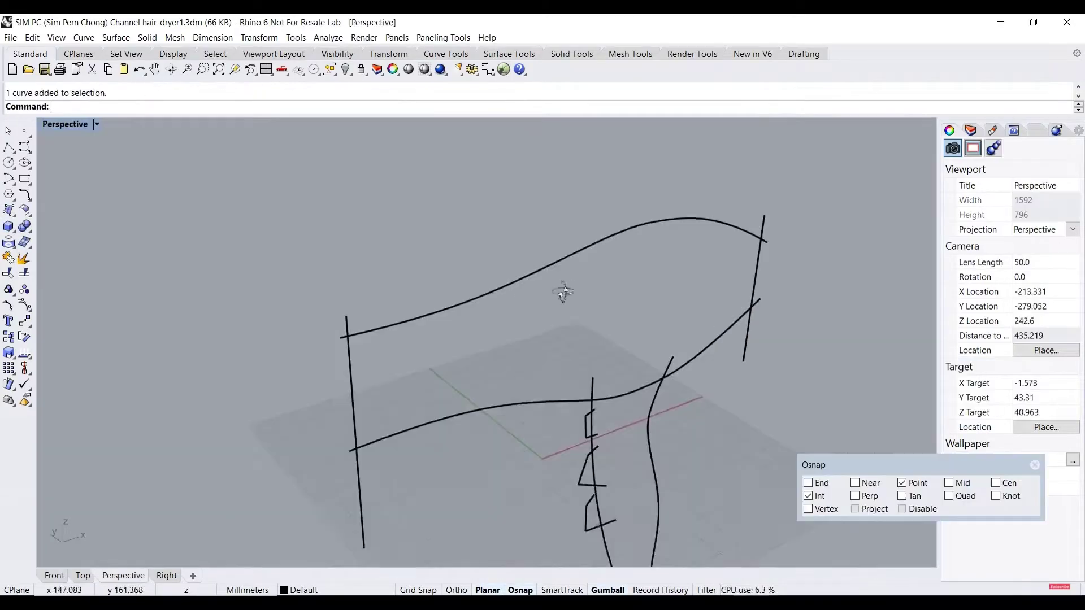
pyautogui.moveTo(563, 293); pyautogui.dragTo(486, 286, button='right')
pyautogui.click(423, 279)
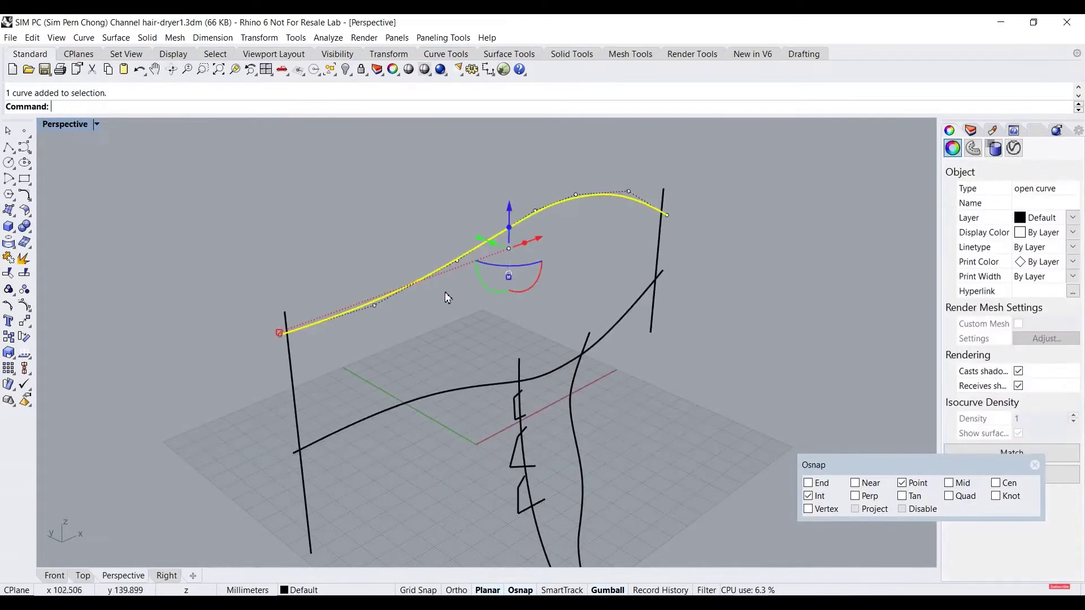
# Display the Curvature Graph on the top curve and move its settings dialog aside
pyautogui.click(25, 355)
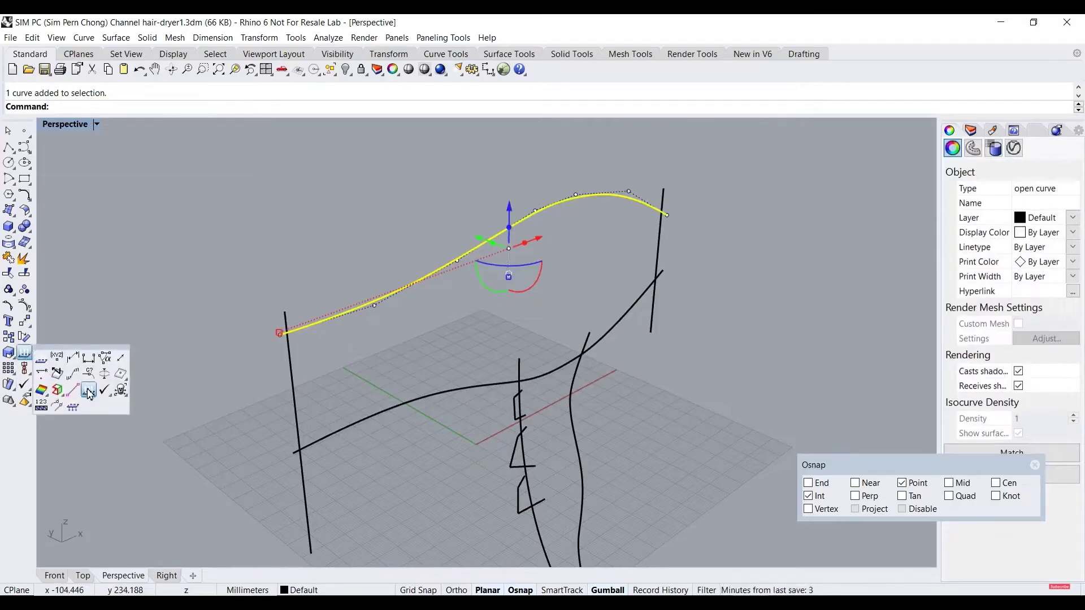
pyautogui.click(73, 373)
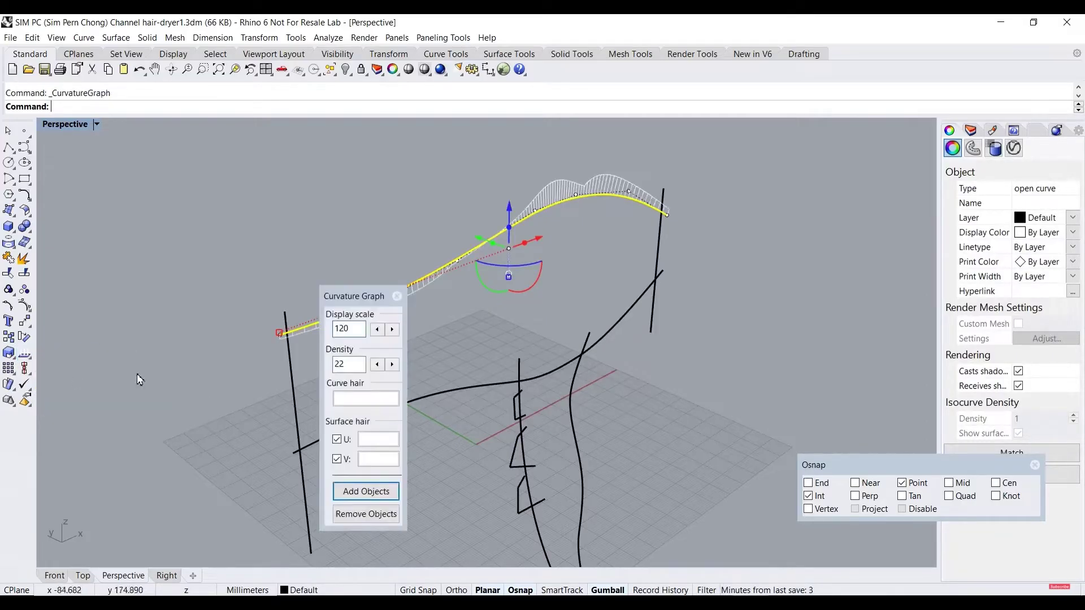
pyautogui.moveTo(370, 298); pyautogui.dragTo(177, 259)
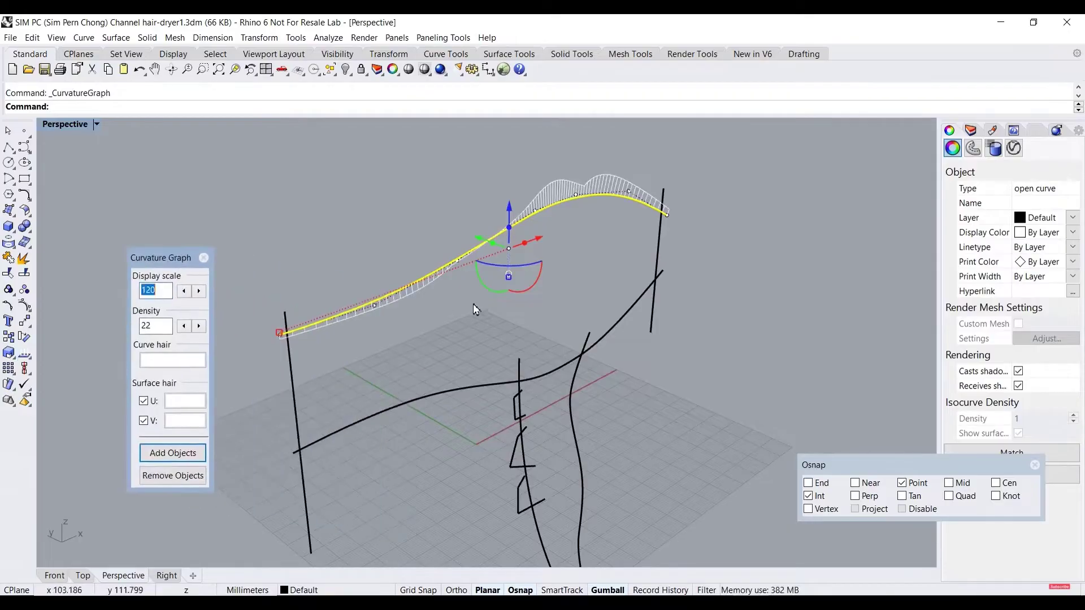
pyautogui.moveTo(473, 304); pyautogui.dragTo(498, 277, button='right')
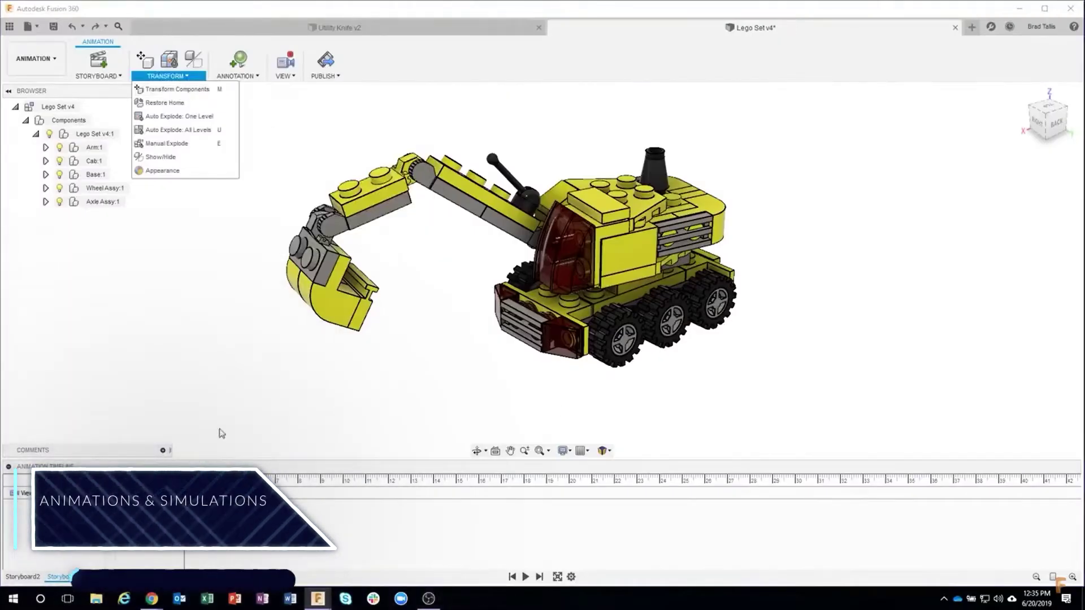
# Play the Storyboard2 excavator animation, rewind it, and place the transform pivot on the round plate
pyautogui.press('Escape')
pyautogui.click(26, 578)
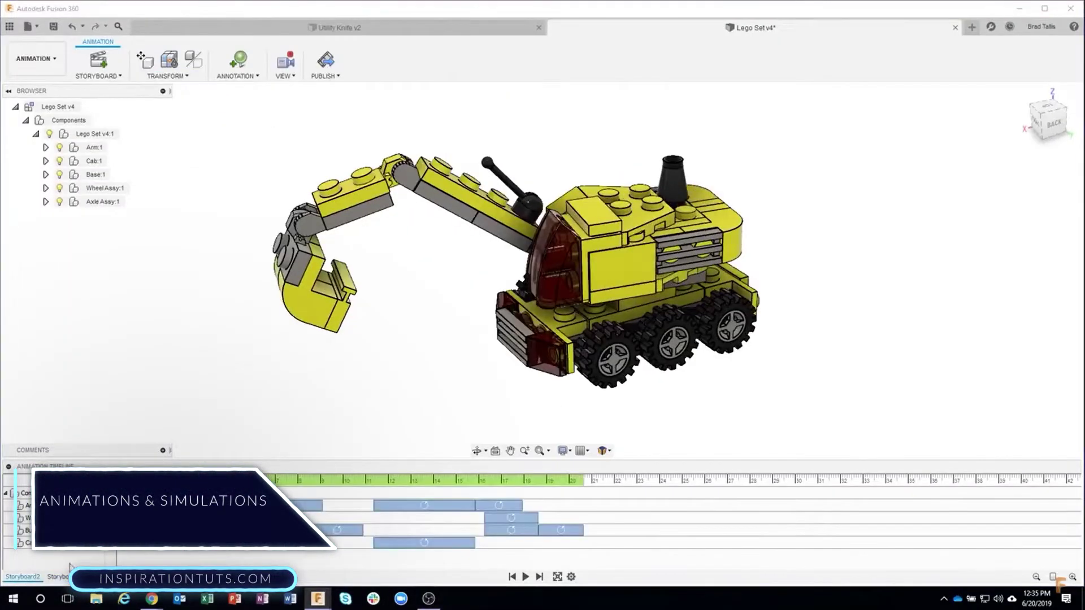
pyautogui.click(525, 576)
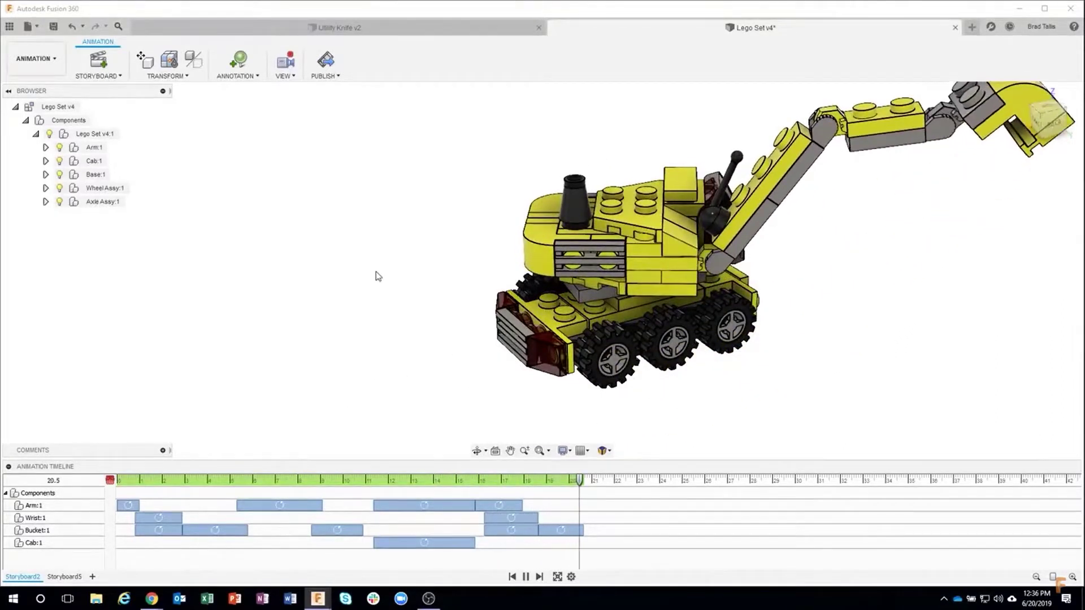
pyautogui.moveTo(585, 485); pyautogui.dragTo(205, 485)
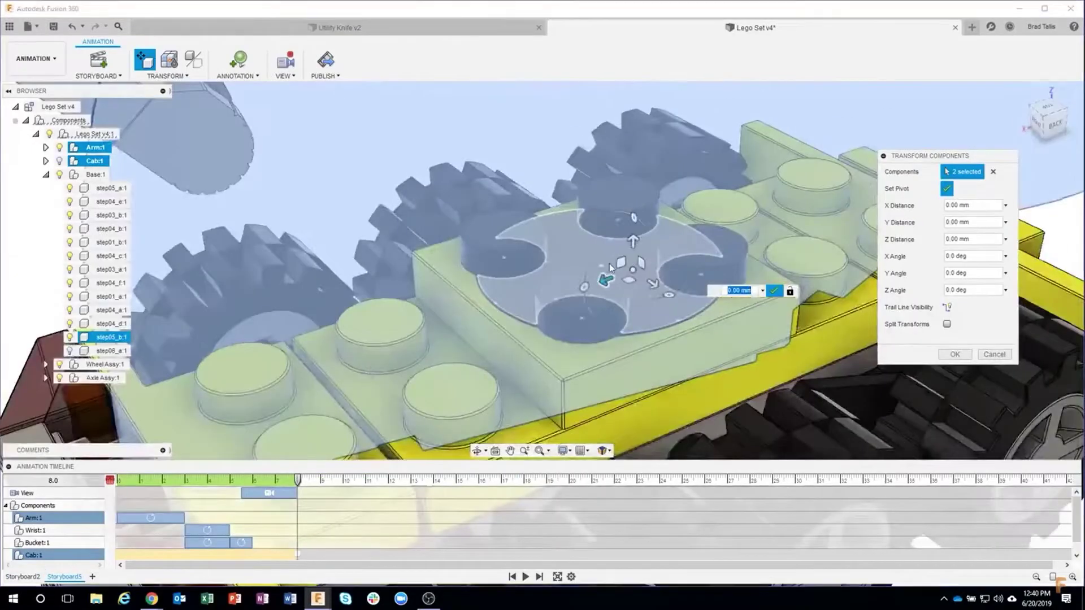
pyautogui.click(610, 268)
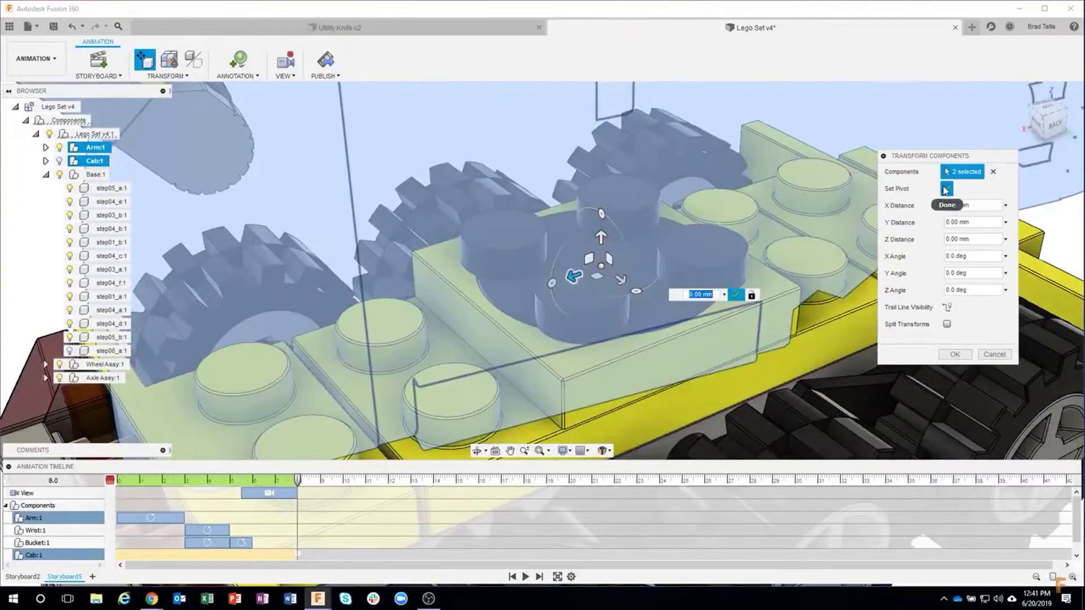
# Rotate Arm and Cab to a Z angle of 96.3 deg and commit it as a new keyframe
pyautogui.scroll(-2, 698, 315)
pyautogui.scroll(-5, 684, 282)
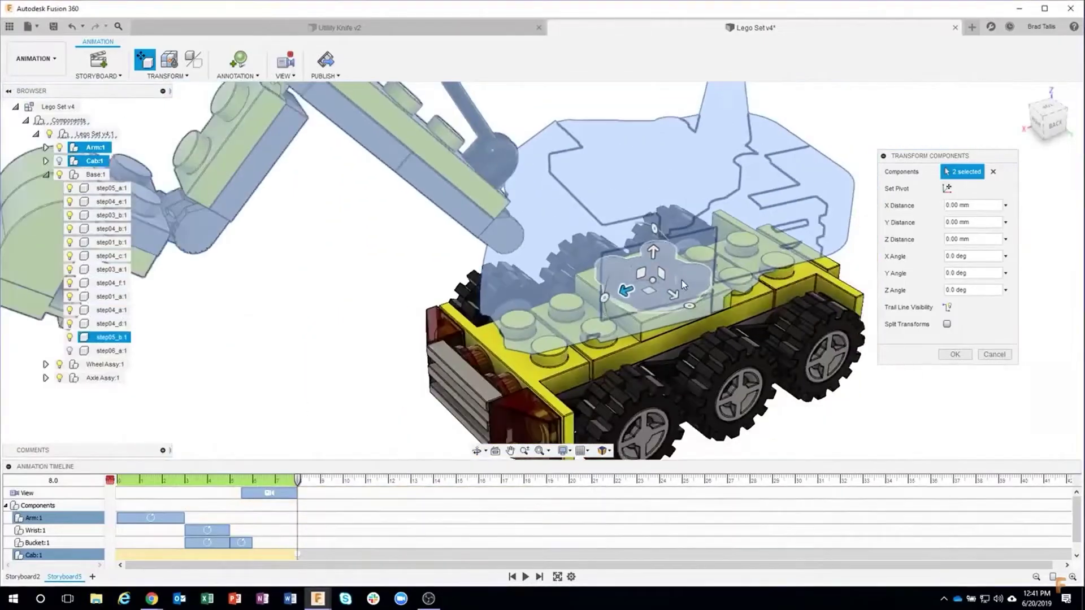
pyautogui.click(46, 174)
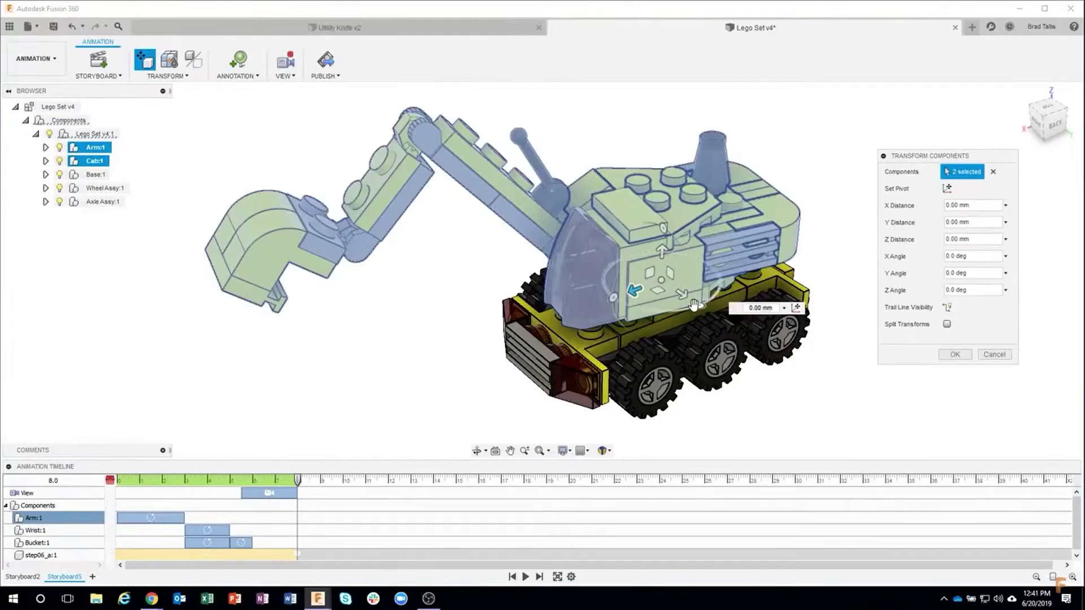
pyautogui.moveTo(694, 305); pyautogui.dragTo(747, 237)
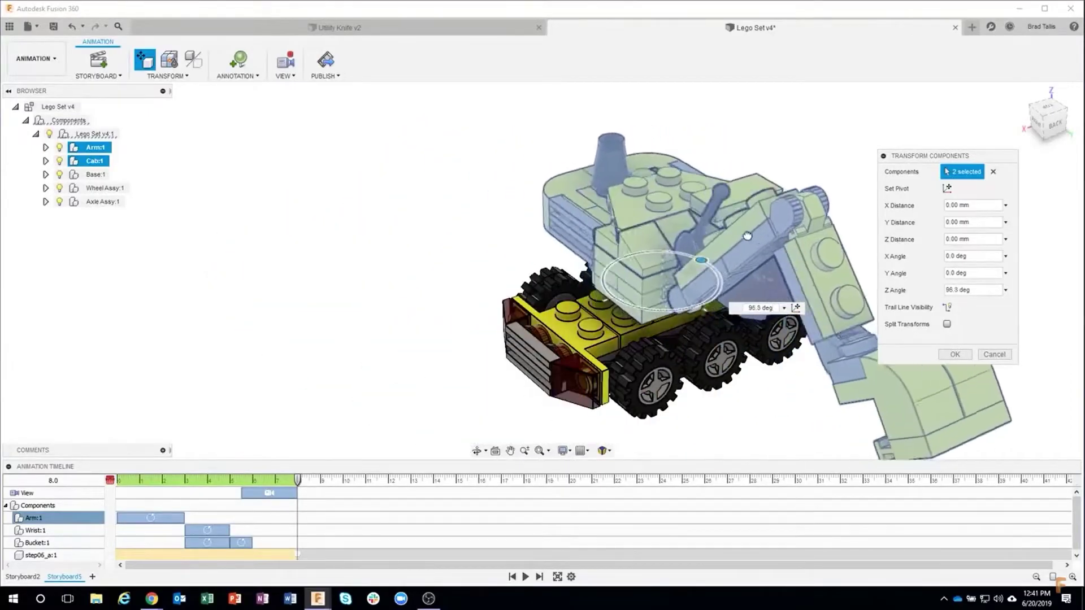
pyautogui.click(955, 354)
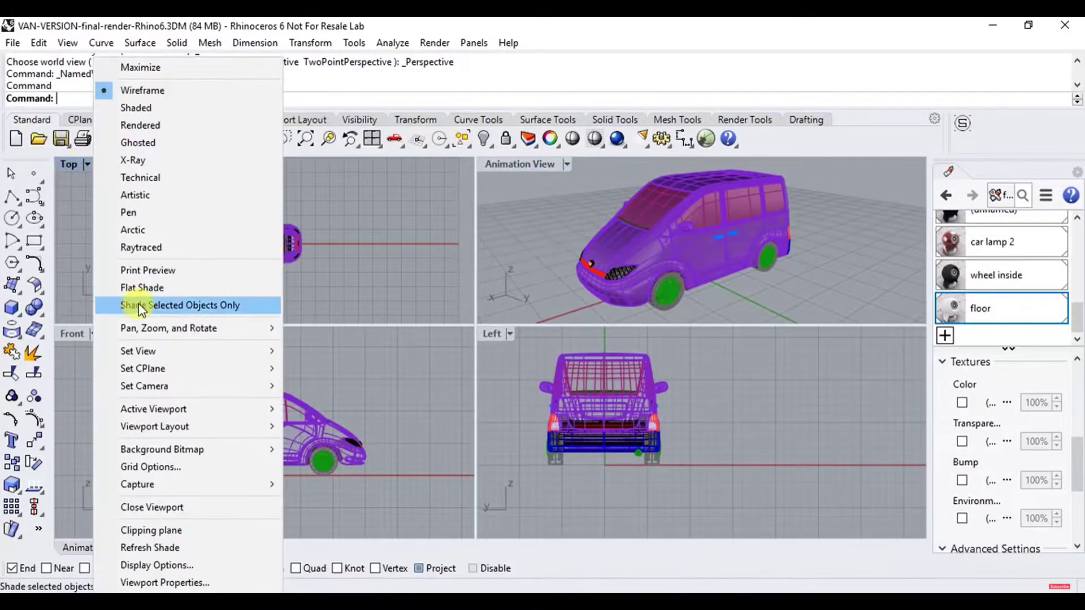
# Show the Animation View camera in the other viewports and link them to it
pyautogui.moveTo(154, 390)
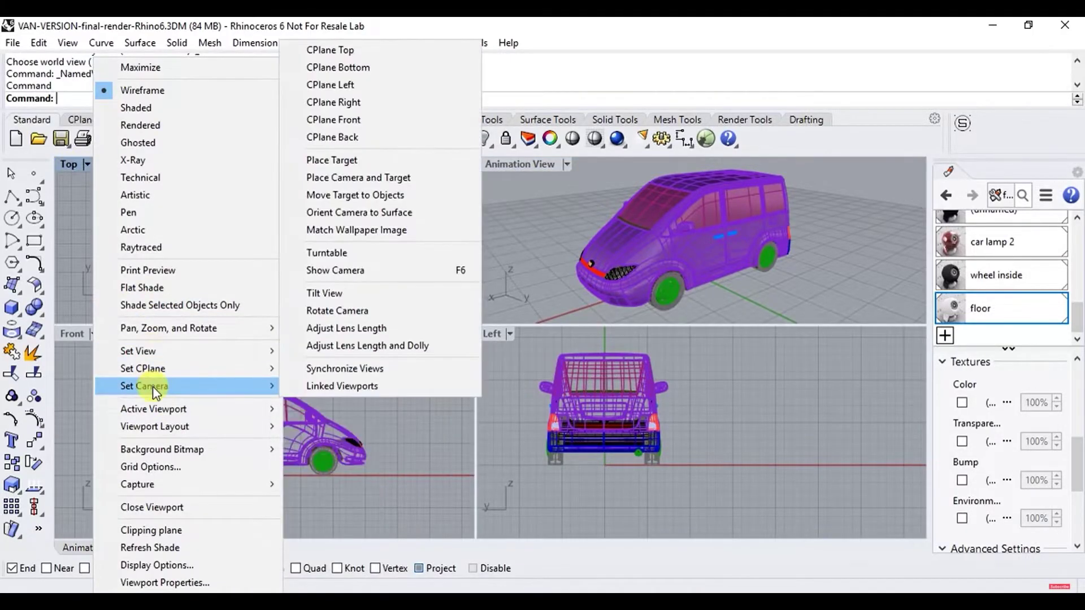
pyautogui.click(351, 270)
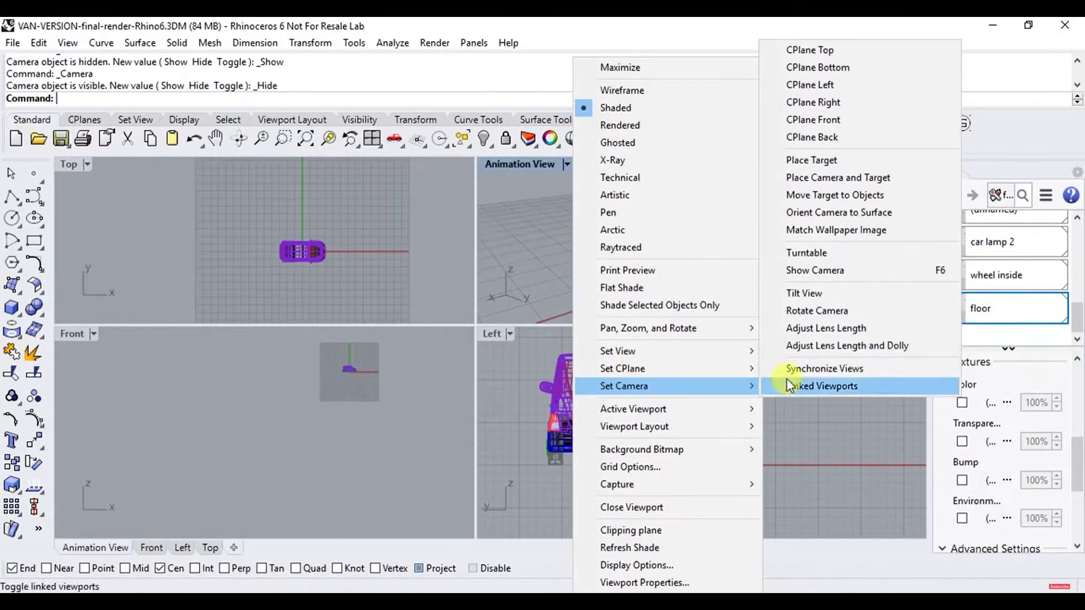
pyautogui.click(830, 315)
pyautogui.scroll(5, 286, 251)
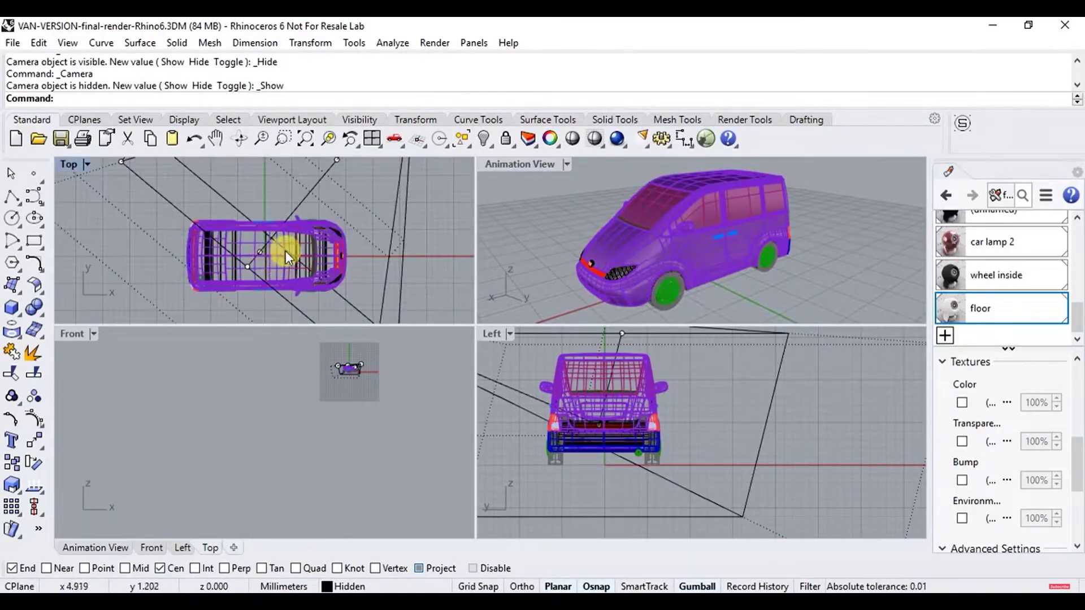
pyautogui.scroll(-3, 288, 251)
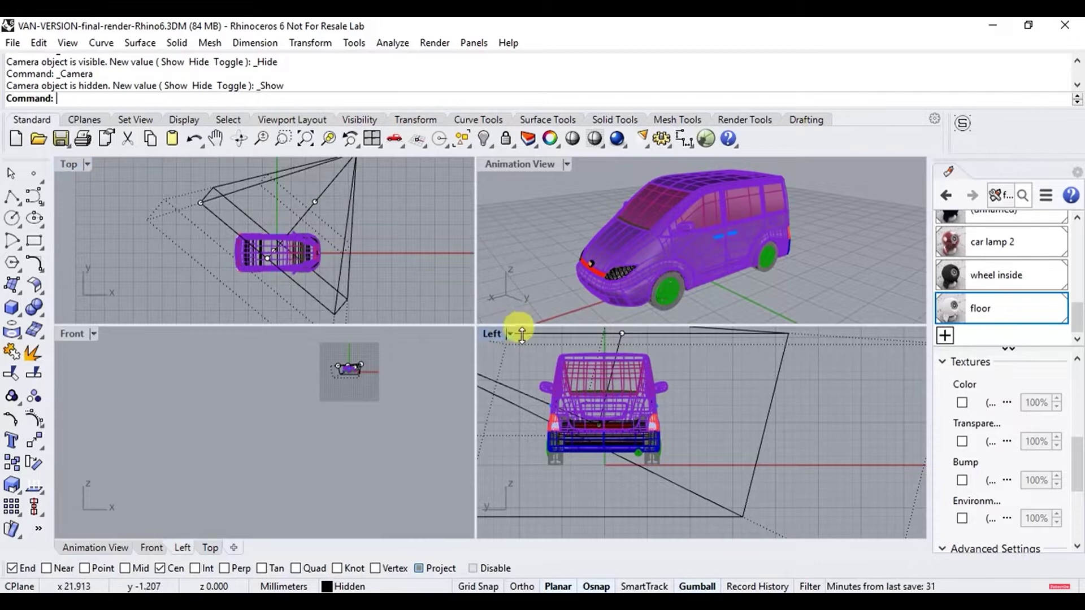
# Make the Animation View and Top viewports taller, then select the camera point in Top
pyautogui.moveTo(521, 327); pyautogui.dragTo(509, 371)
pyautogui.moveTo(455, 326); pyautogui.dragTo(458, 371)
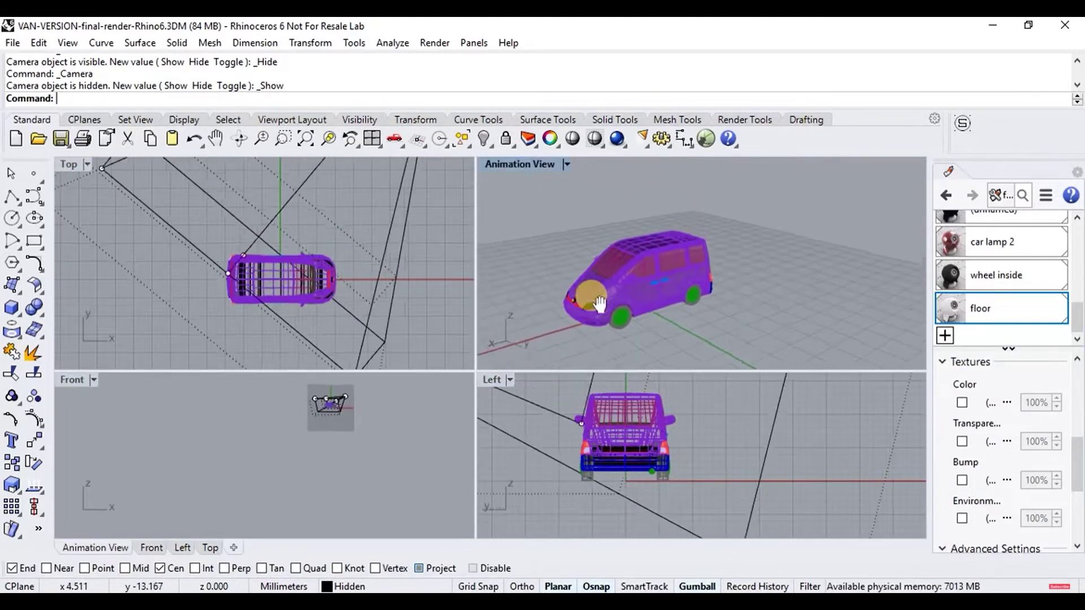
pyautogui.scroll(3, 626, 273)
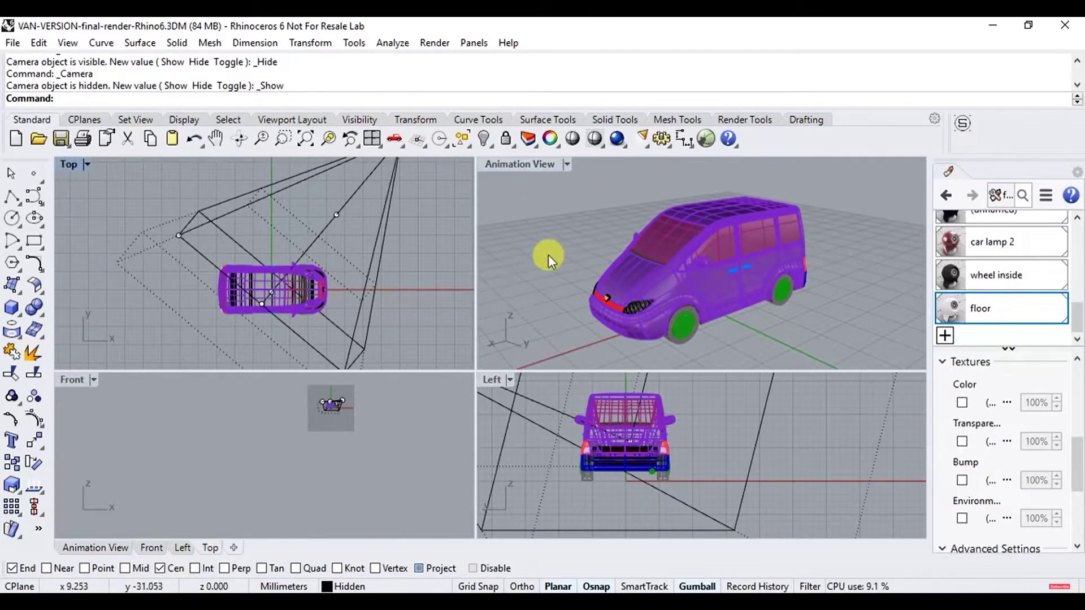
pyautogui.scroll(2, 262, 300)
pyautogui.click(277, 291)
pyautogui.moveTo(619, 460); pyautogui.dragTo(612, 437, button='right')
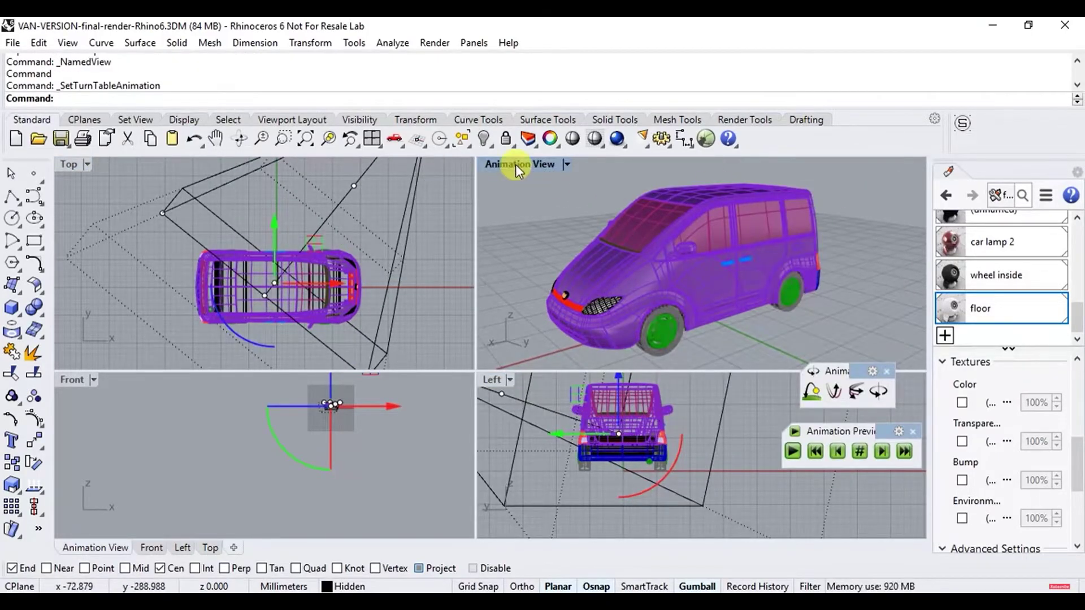
# Preview the turntable animation, maximize the Animation View in Rendered mode, and open render settings
pyautogui.click(793, 452)
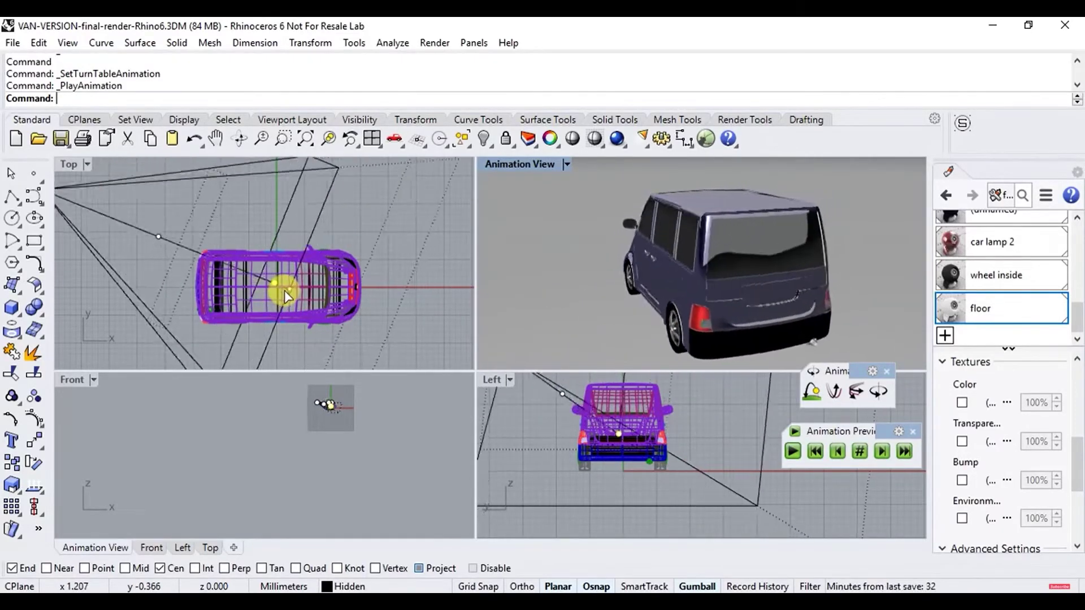
pyautogui.doubleClick(515, 165)
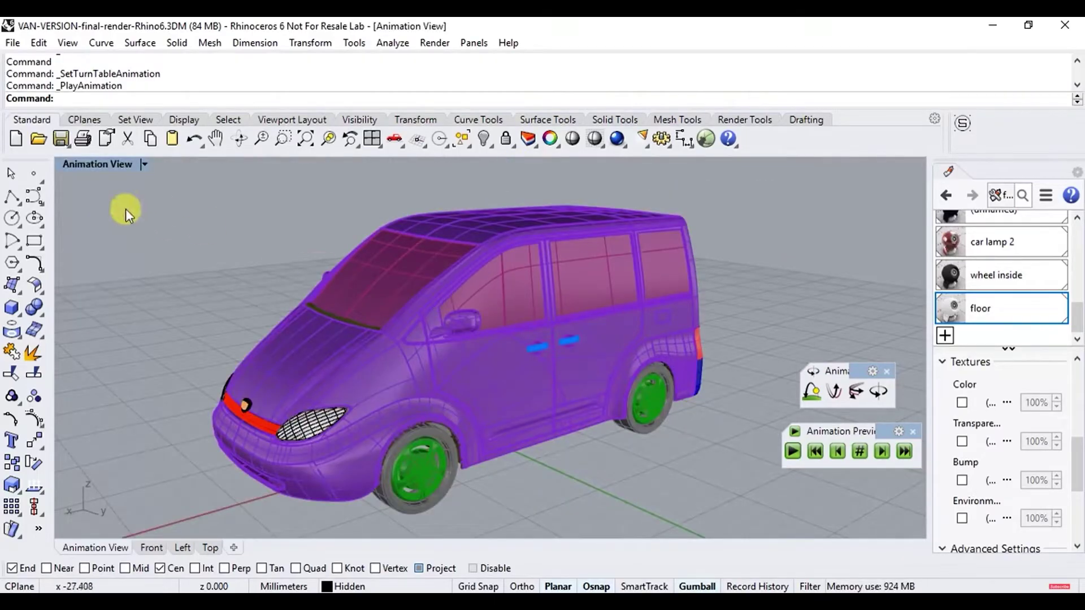
pyautogui.click(145, 164)
pyautogui.click(185, 146)
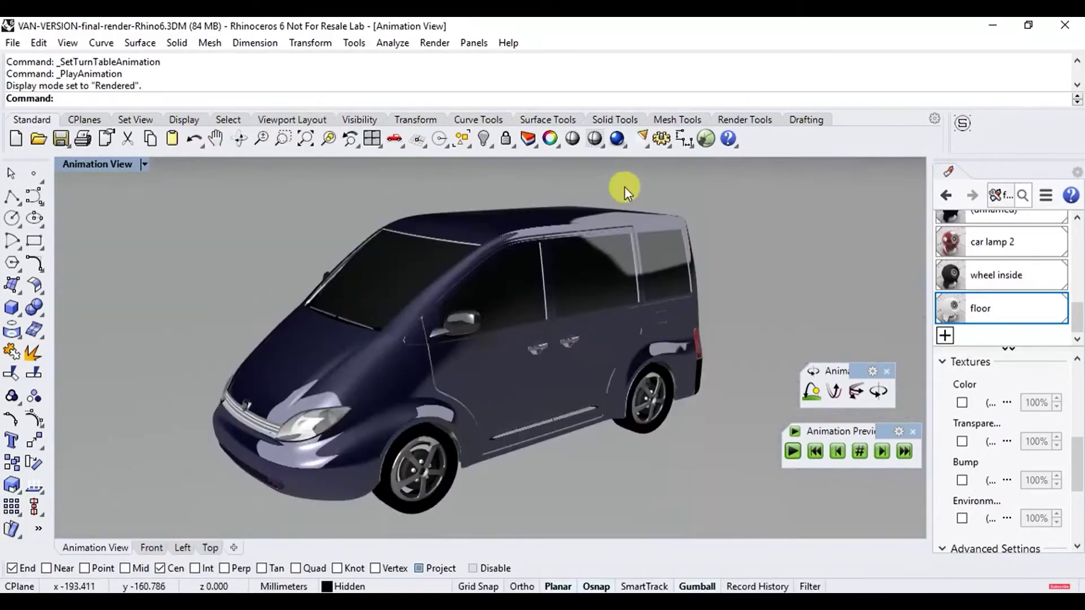
pyautogui.rightClick(617, 141)
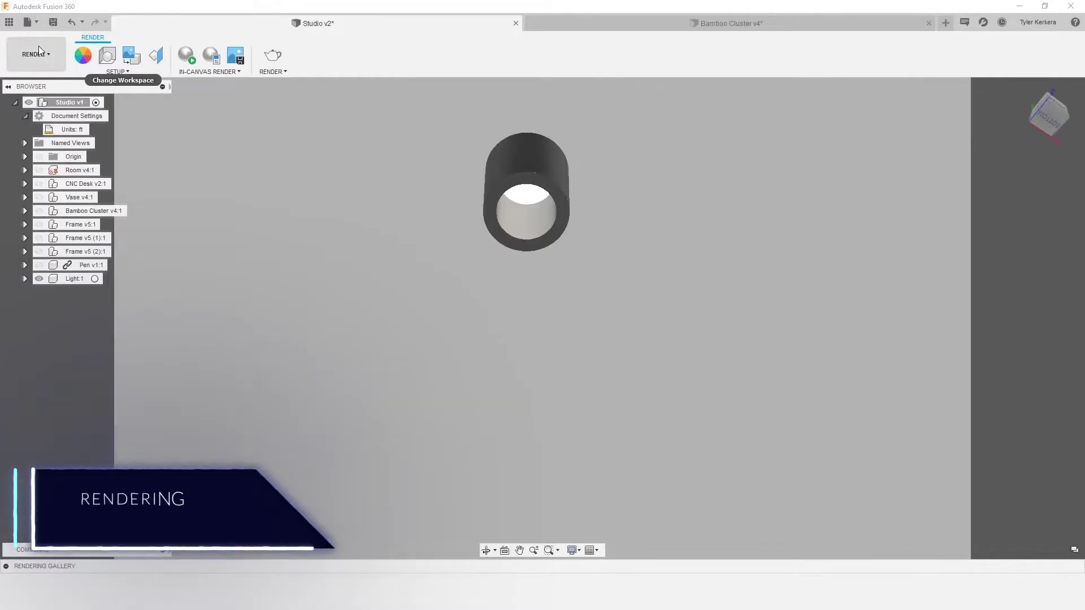
# Unisolate Light:1 to show all studio components, then start the in-canvas render in the RENDER workspace
pyautogui.click(38, 54)
pyautogui.click(40, 81)
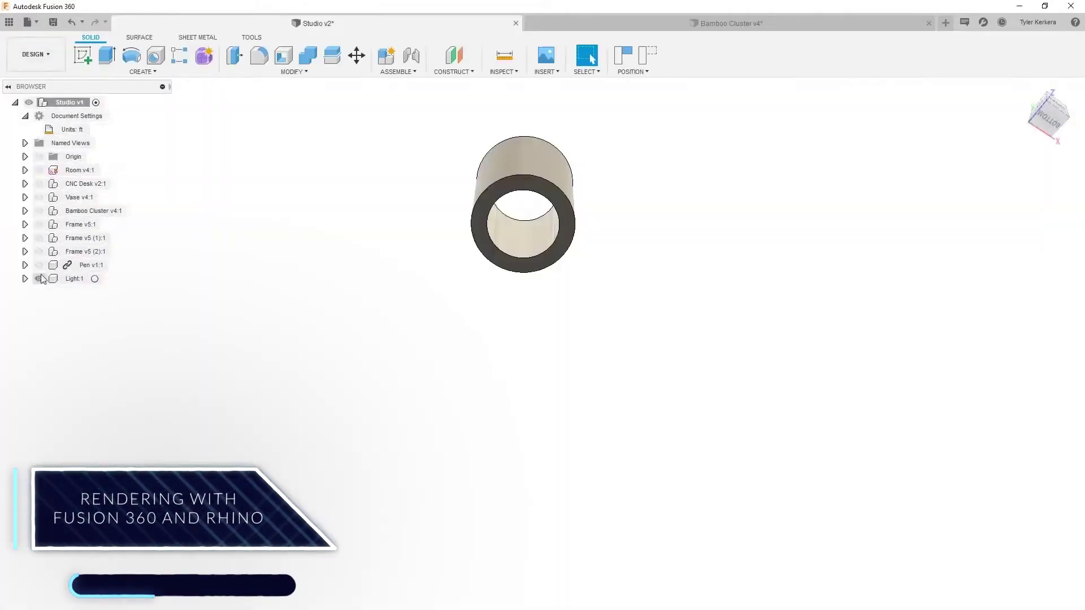
pyautogui.click(73, 279)
pyautogui.rightClick(73, 278)
pyautogui.click(93, 608)
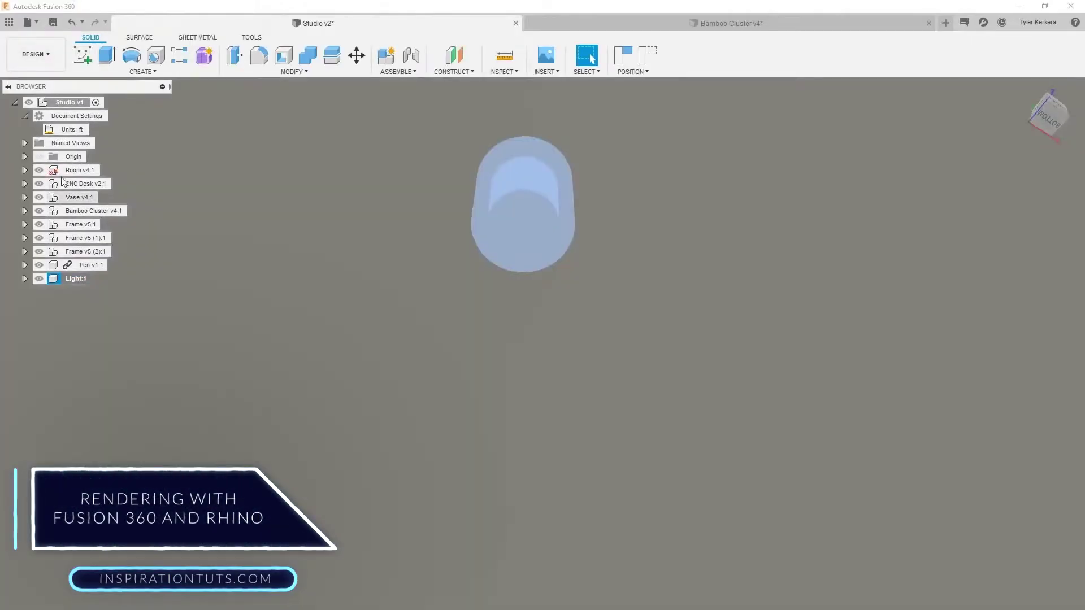
pyautogui.click(46, 57)
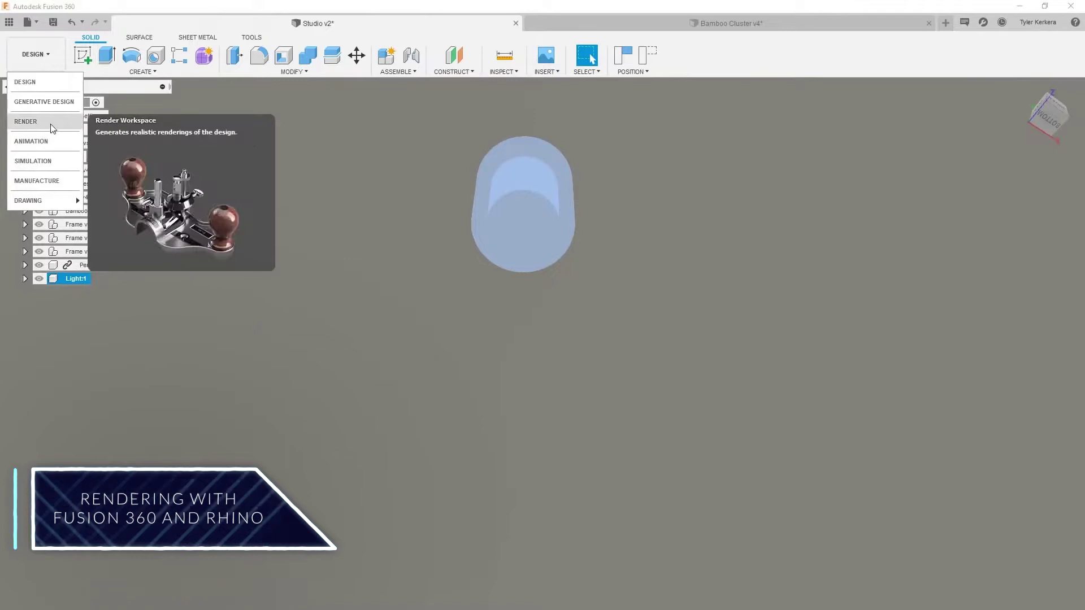
pyautogui.click(48, 120)
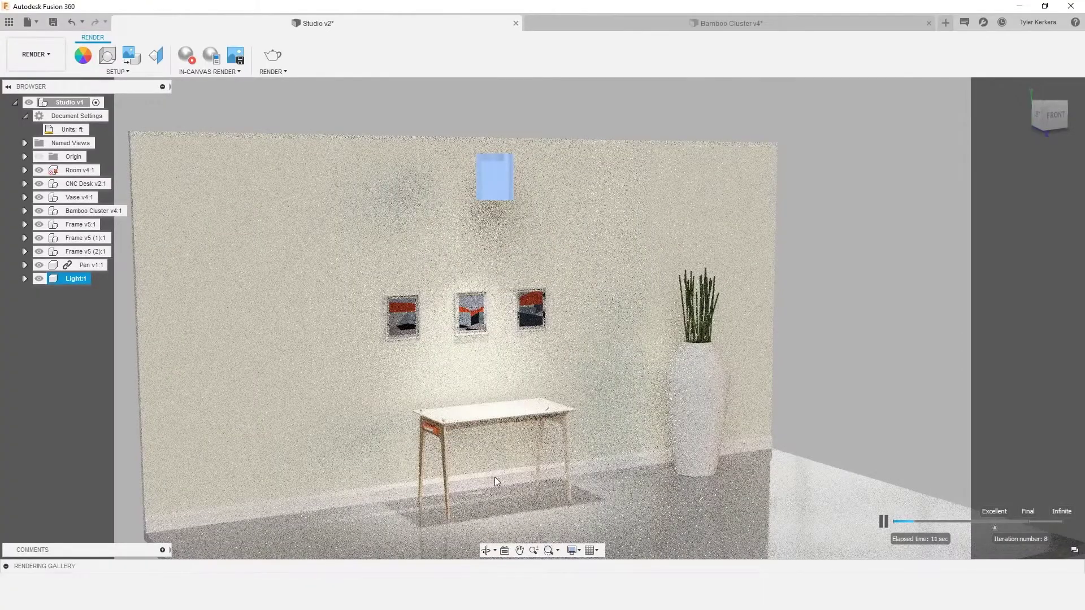
# Stop the in-canvas render and frame the table, vase and three wall pictures from an angled front view
pyautogui.keyDown('shift'); pyautogui.moveTo(486, 474); pyautogui.dragTo(496, 483, button='middle'); pyautogui.keyUp('shift')
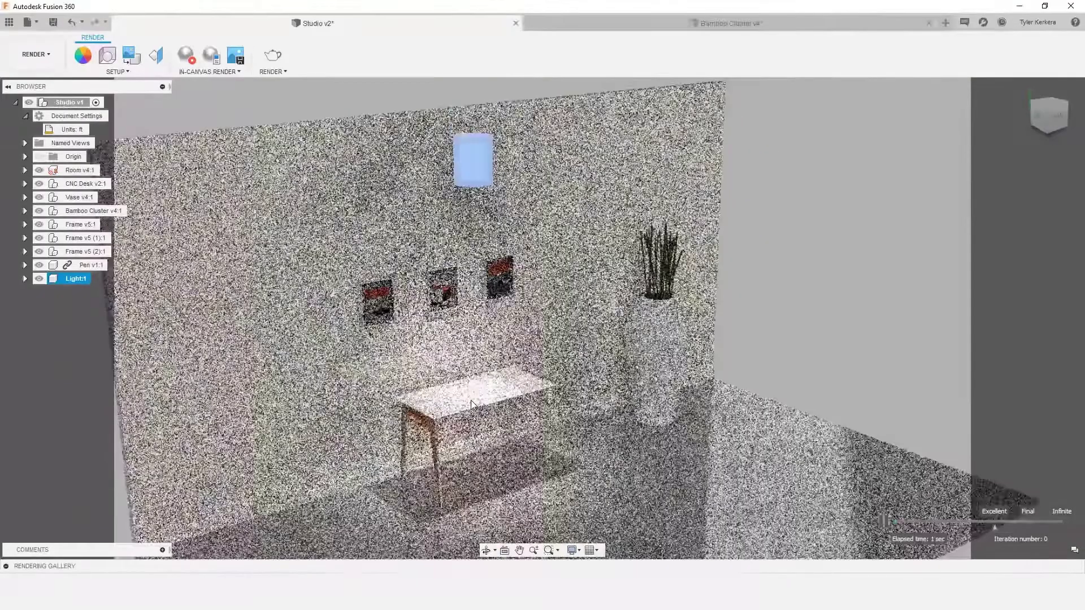
pyautogui.keyDown('shift'); pyautogui.moveTo(470, 400); pyautogui.dragTo(467, 405, button='middle'); pyautogui.keyUp('shift')
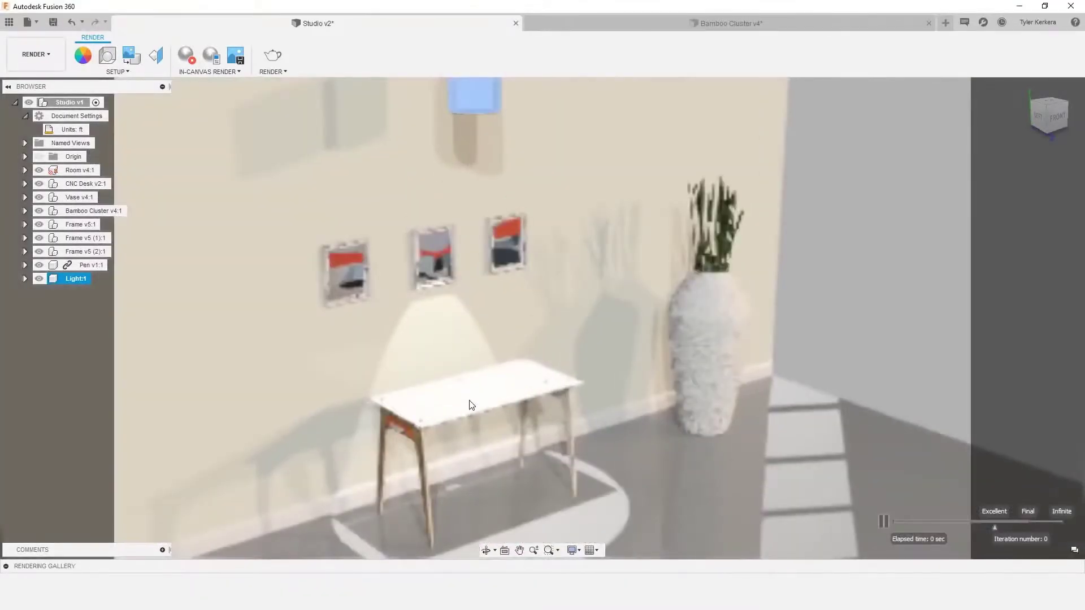
pyautogui.scroll(3, 445, 382)
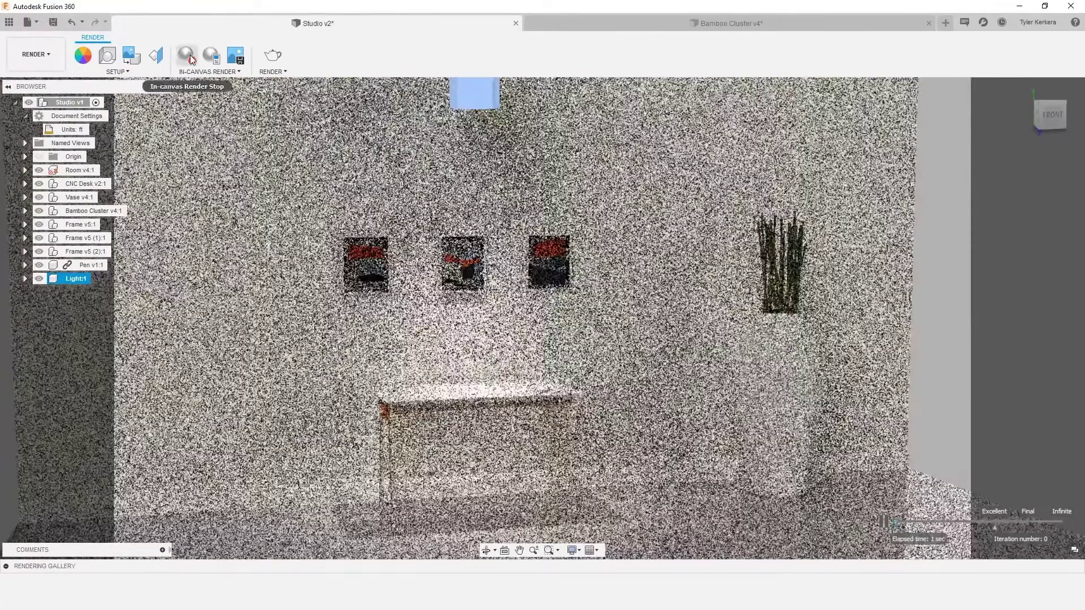
pyautogui.click(186, 54)
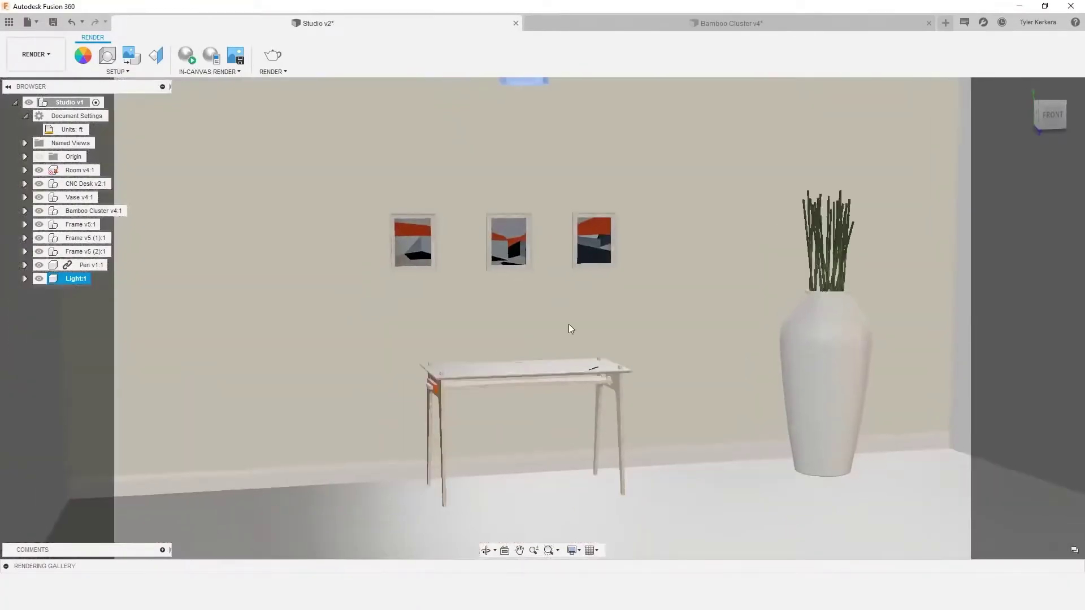
pyautogui.keyDown('shift'); pyautogui.moveTo(569, 324); pyautogui.dragTo(500, 294, button='middle'); pyautogui.keyUp('shift')
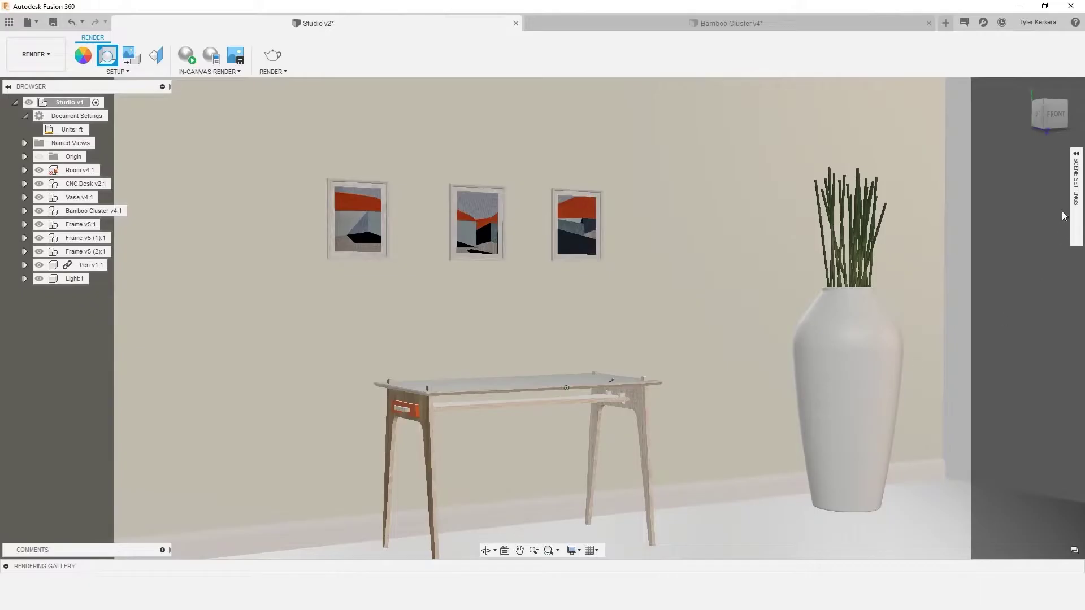
# In Render Settings, review the WEB image-size presets and switch Render With to Local Renderer
pyautogui.click(1077, 165)
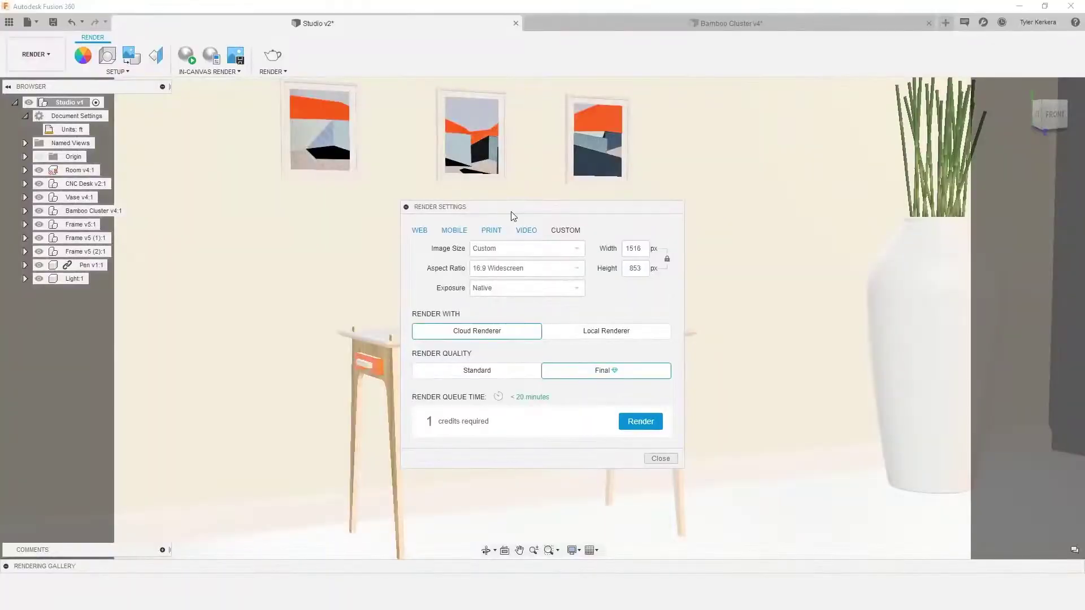
pyautogui.click(420, 231)
pyautogui.click(607, 297)
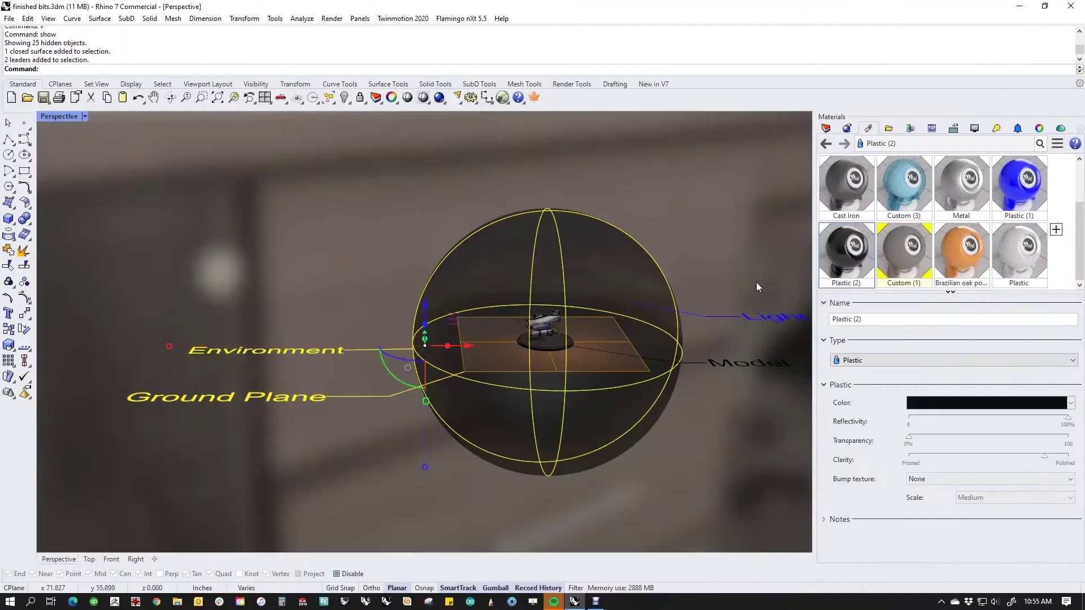
# Delete the selected environment sphere and its leader labels, then zoom in
pyautogui.press('Delete')
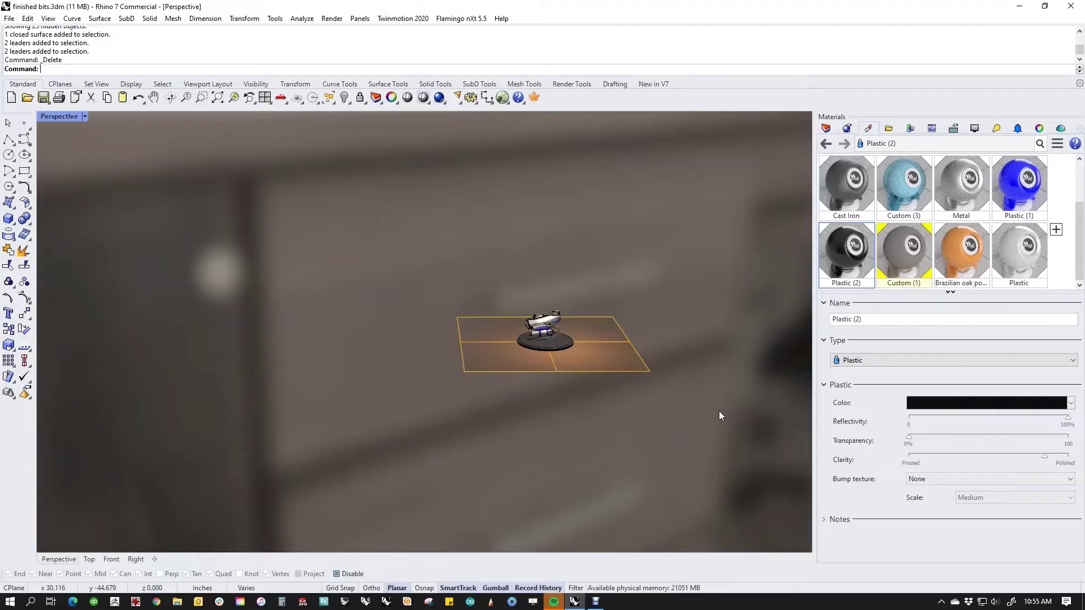
pyautogui.scroll(5, 518, 372)
pyautogui.scroll(2, 519, 376)
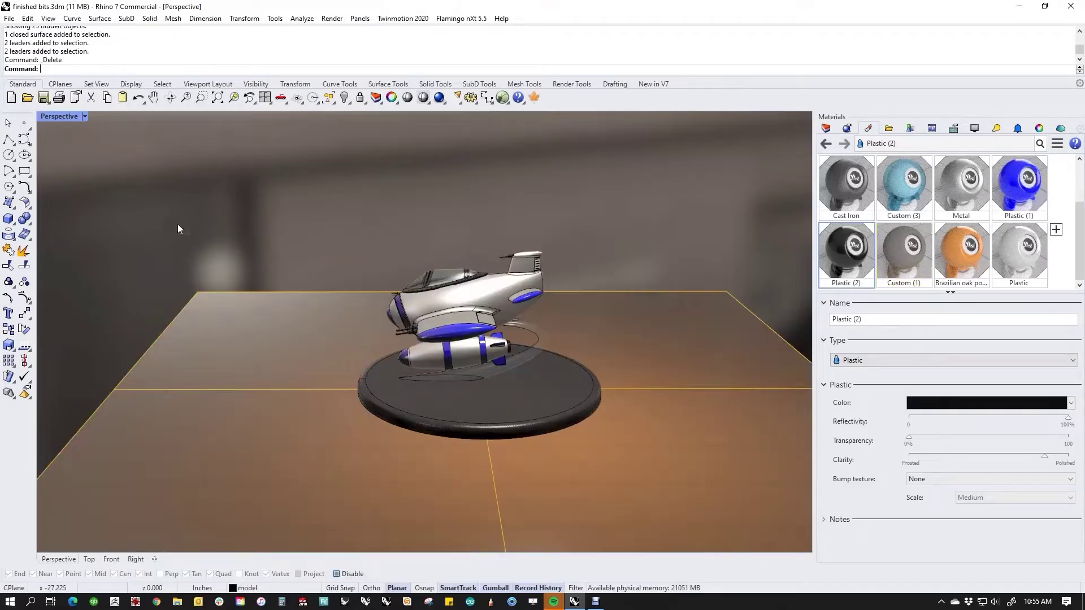
# Restore the saved renderview named view framing the spaceship
pyautogui.click(64, 117)
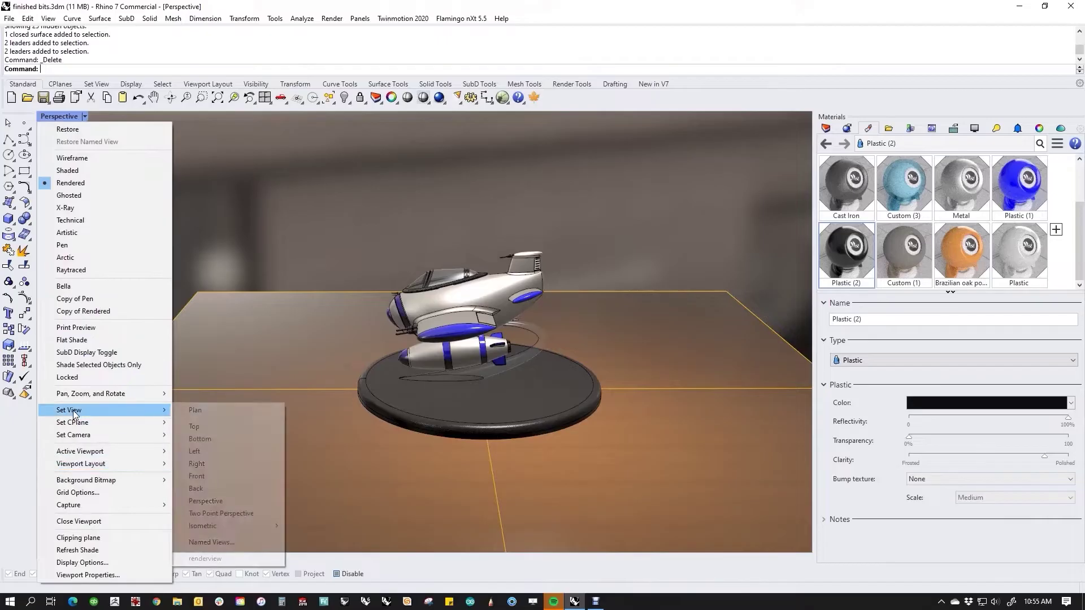
pyautogui.click(203, 561)
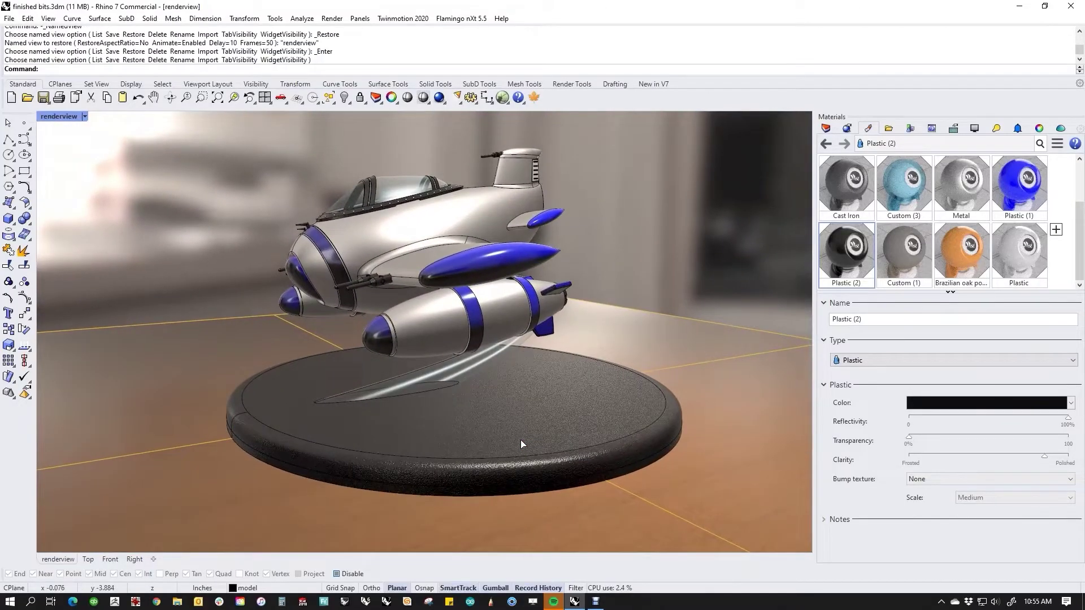
pyautogui.click(52, 119)
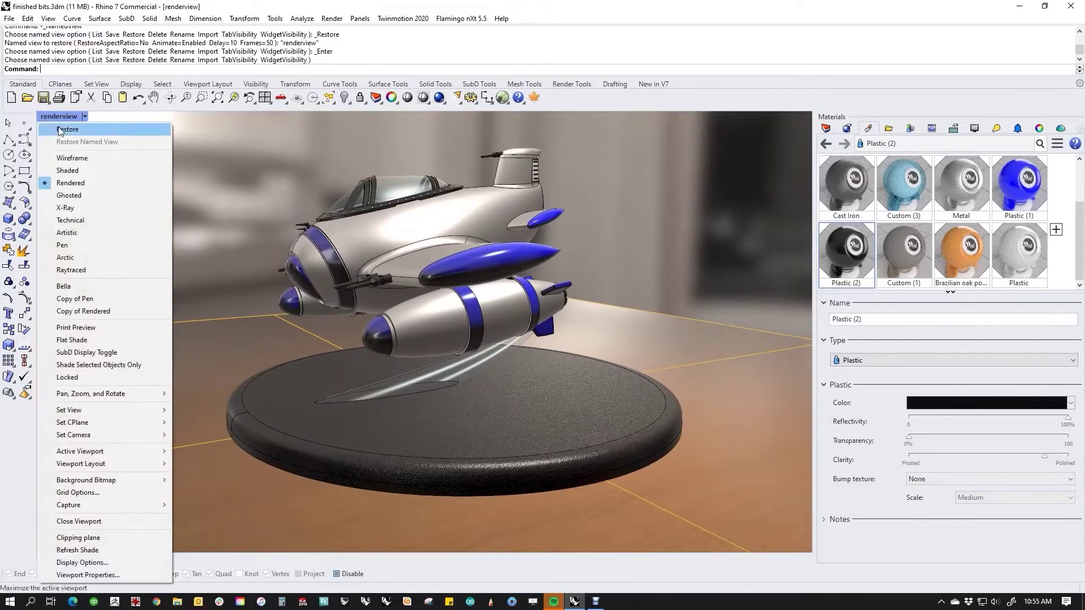
# Switch the viewport to Raytraced and set the Custom (3) material's IOR to 1.10
pyautogui.click(71, 270)
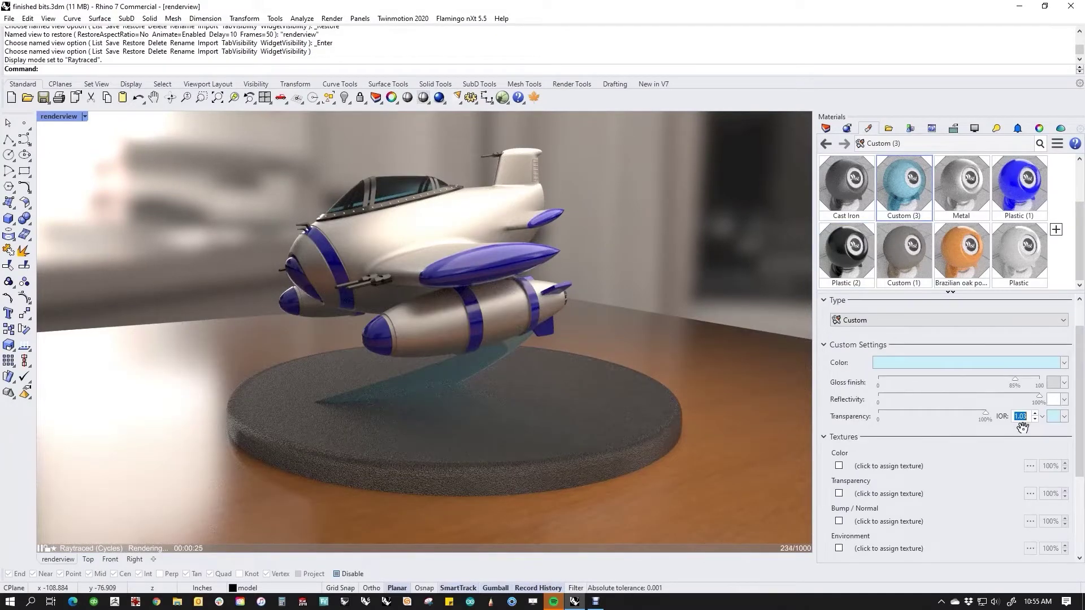
pyautogui.write('1.1')
pyautogui.press('Return')
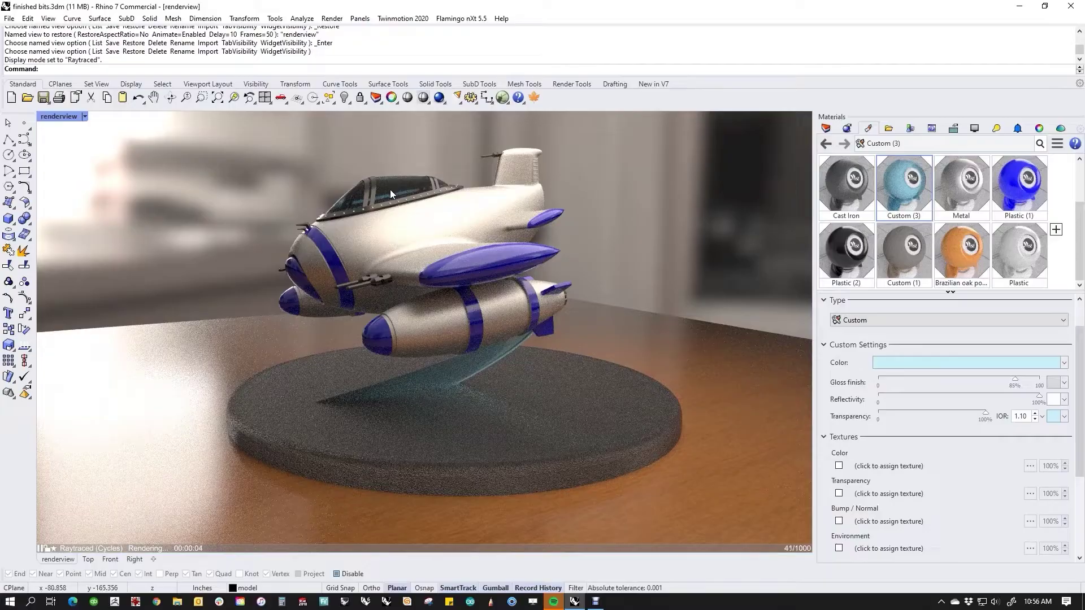
# Orbit around the spaceship and bring up the saved Named Views list
pyautogui.moveTo(455, 302); pyautogui.dragTo(470, 299, button='right')
pyautogui.click(59, 116)
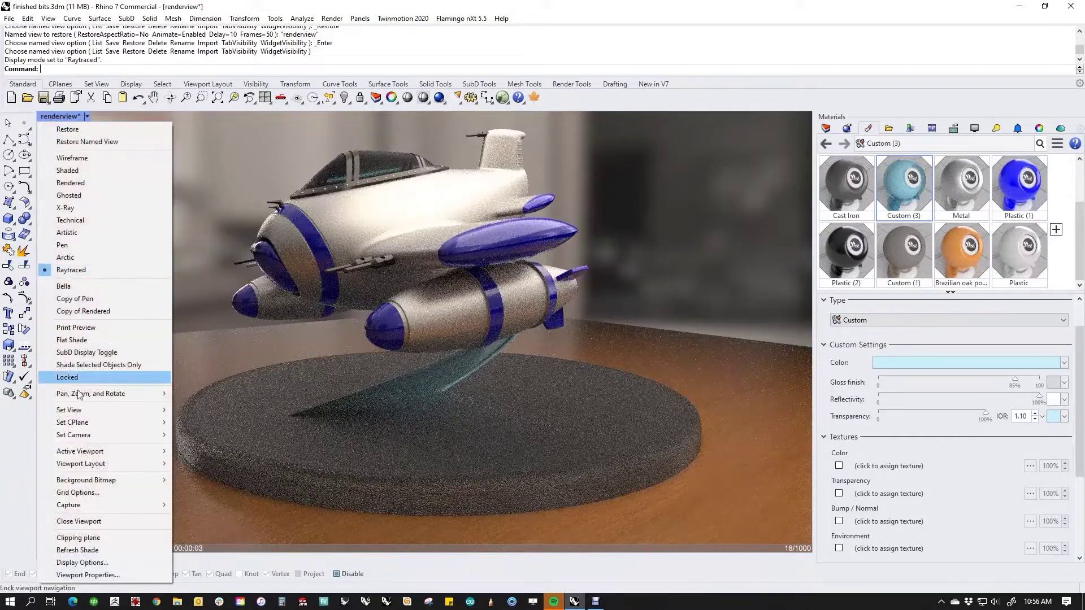
pyautogui.moveTo(97, 412)
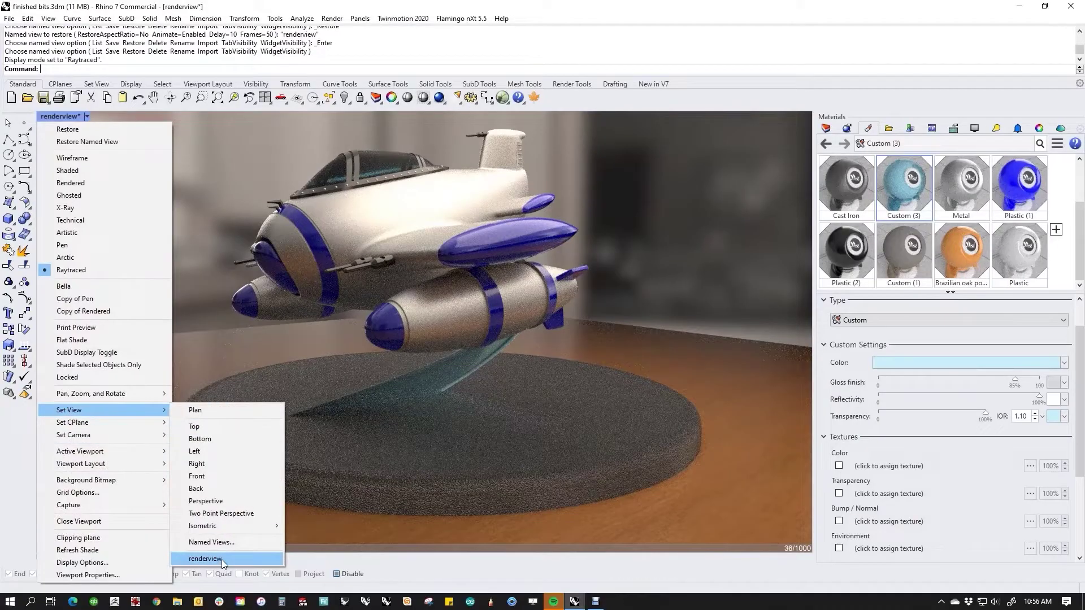
pyautogui.click(222, 543)
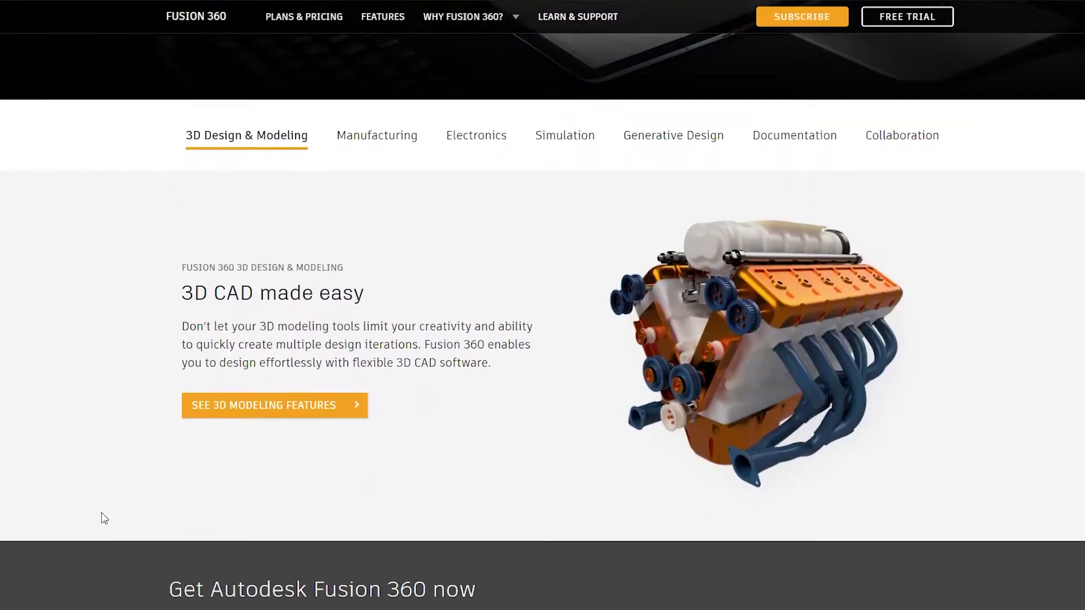
# Scroll to the $495/year subscription price, then browse the Features page's Explore features list
pyautogui.scroll(-3, 101, 518)
pyautogui.scroll(-4, 103, 514)
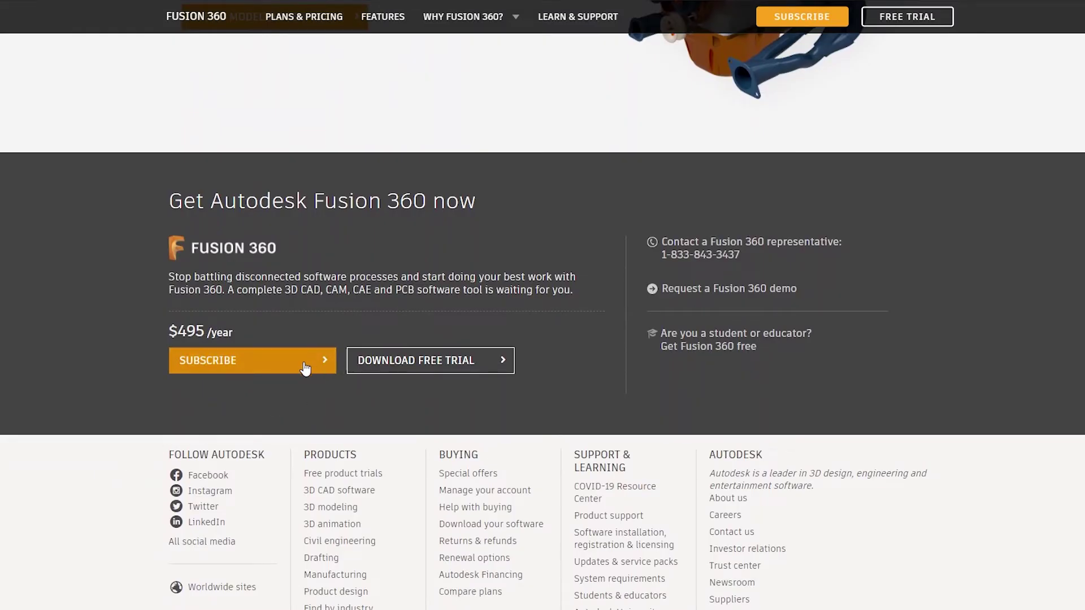
pyautogui.click(383, 16)
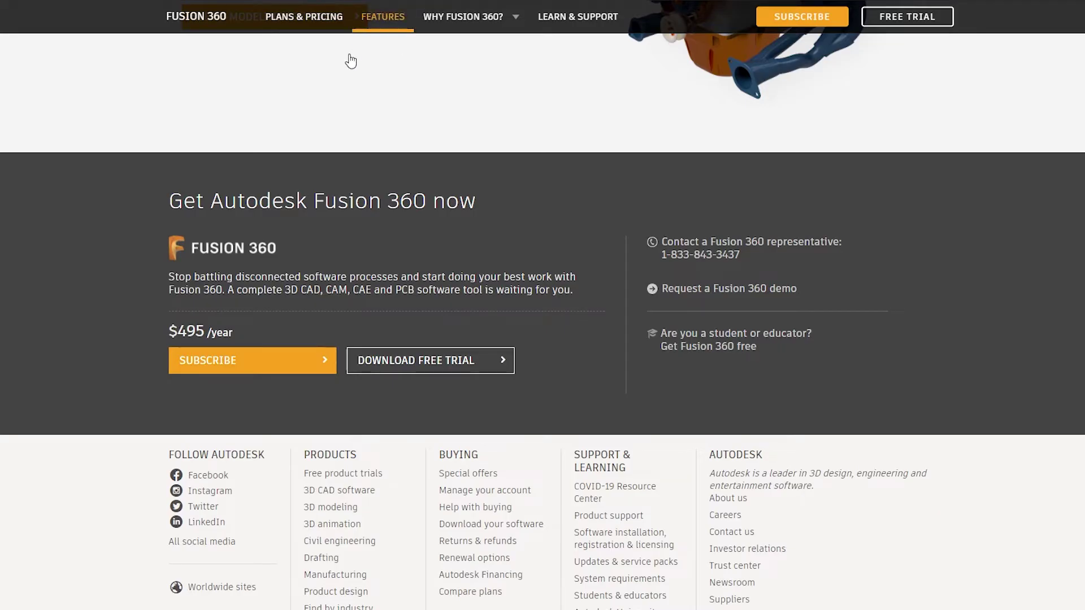
pyautogui.scroll(-5, 64, 364)
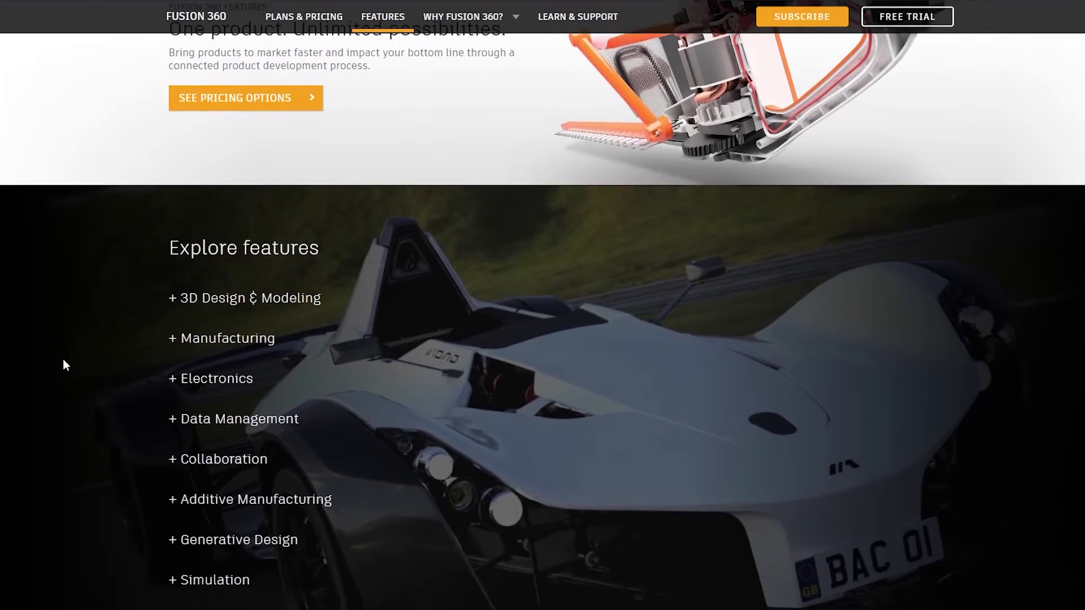
pyautogui.scroll(-5, 64, 361)
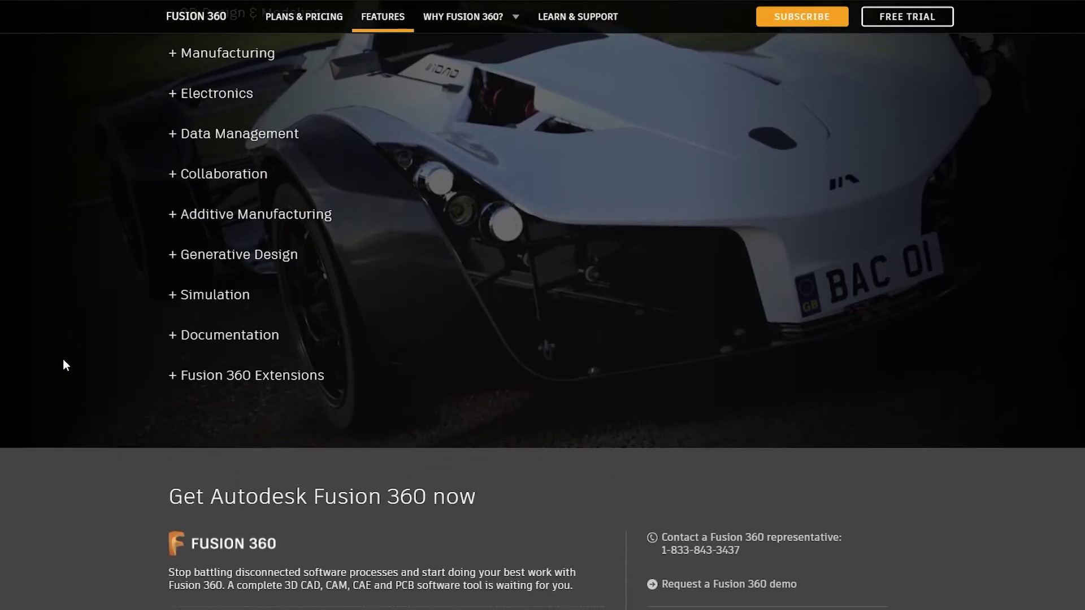
pyautogui.scroll(-4, 64, 365)
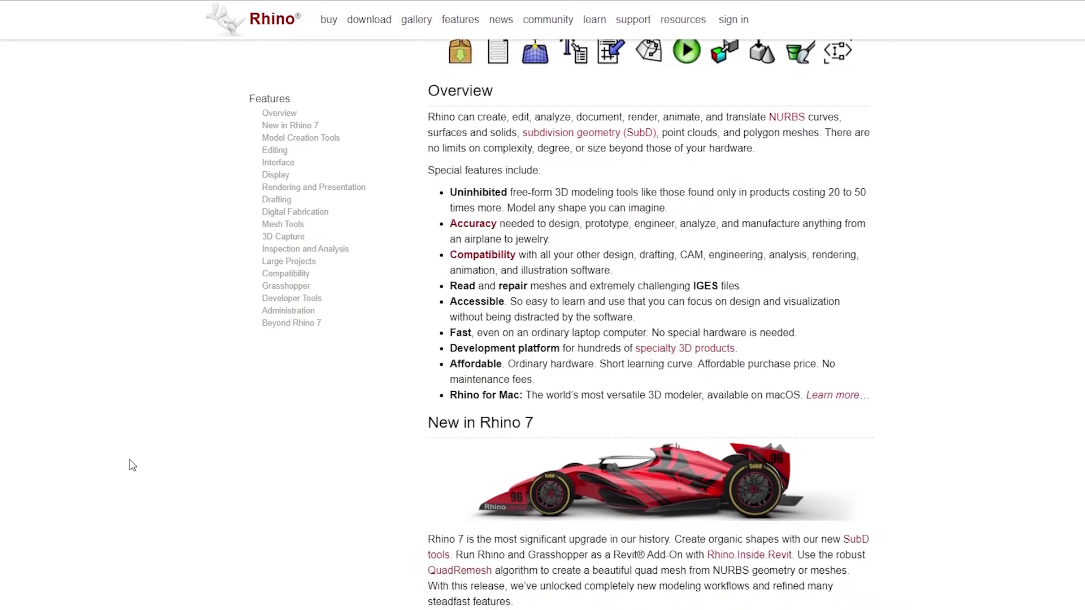
# Scroll the Rhino 7 Features page down to the Rendering and Presentation section
pyautogui.scroll(-1, 131, 465)
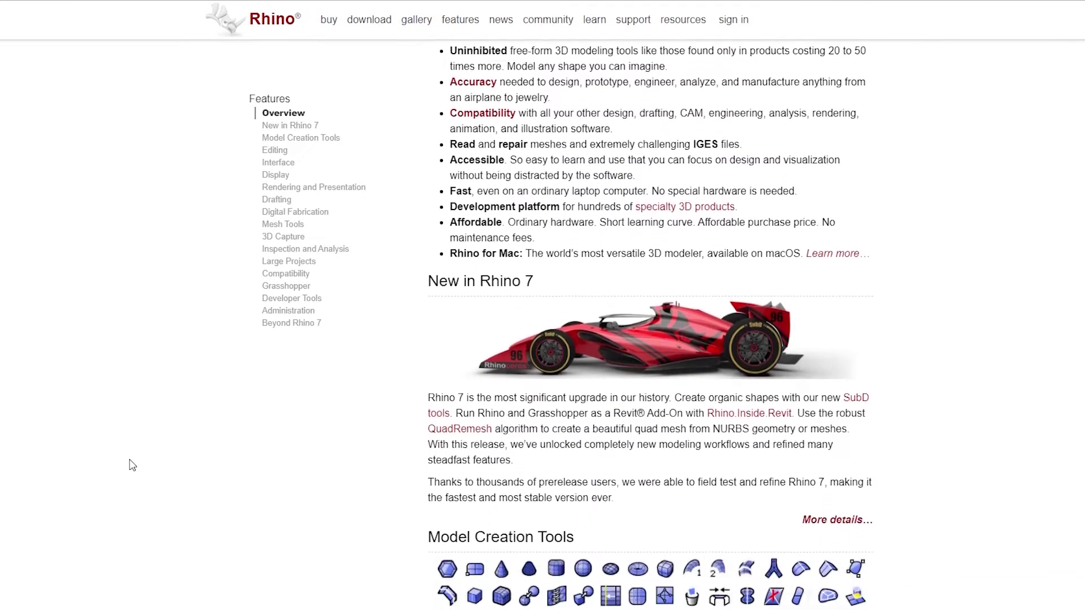
pyautogui.scroll(-1, 131, 465)
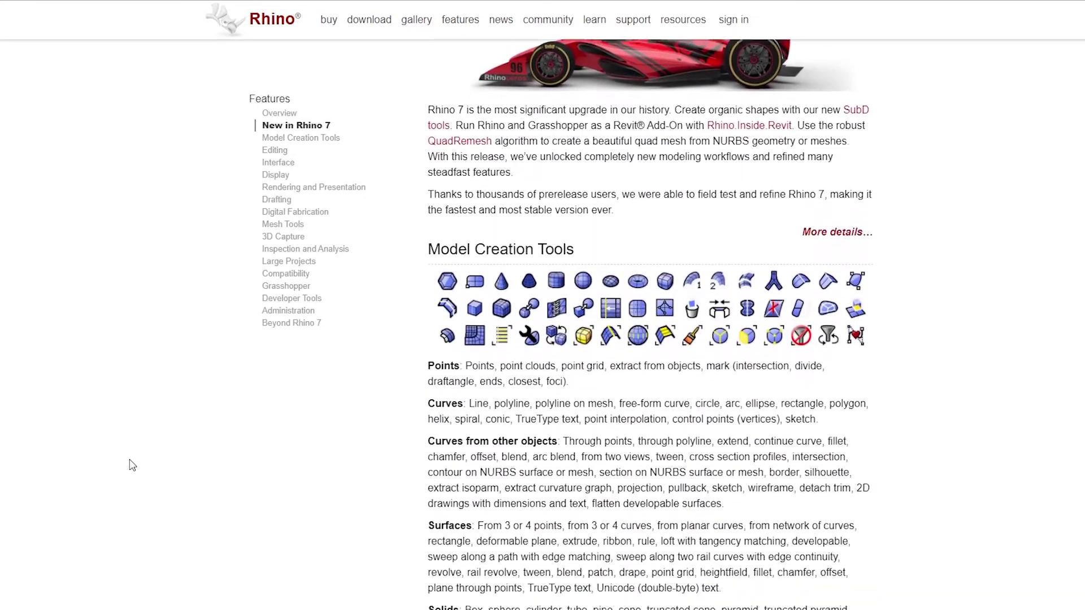
pyautogui.scroll(-1, 131, 465)
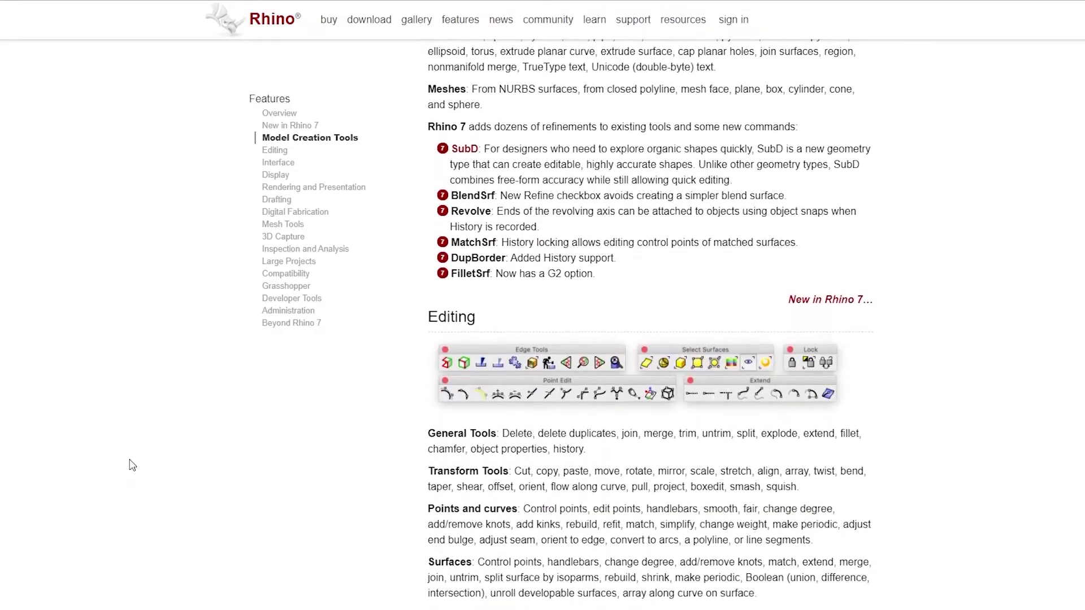
pyautogui.scroll(-1, 131, 466)
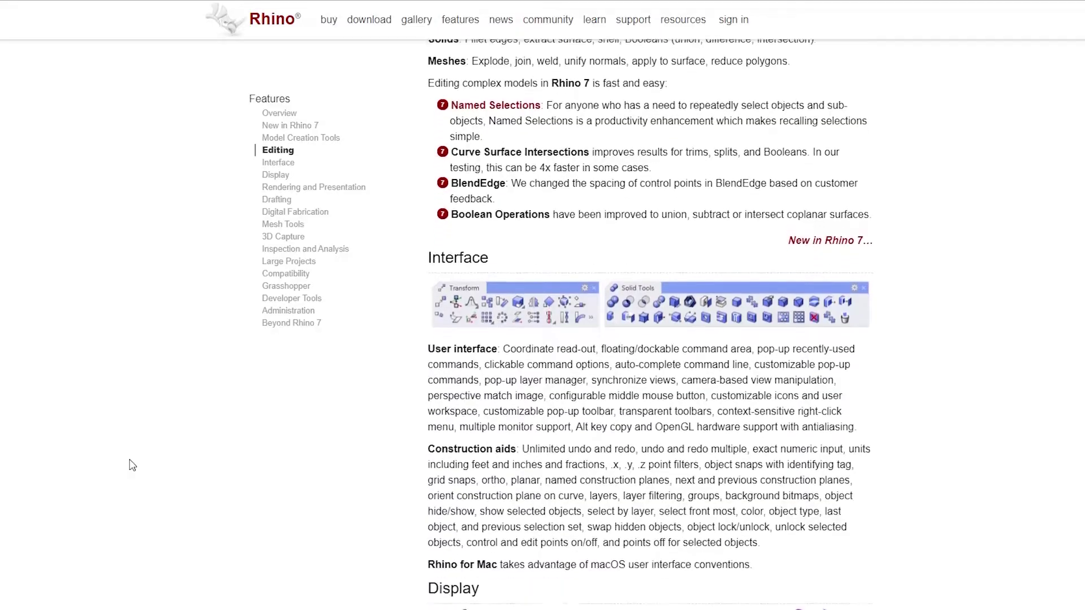
pyautogui.scroll(-1, 131, 465)
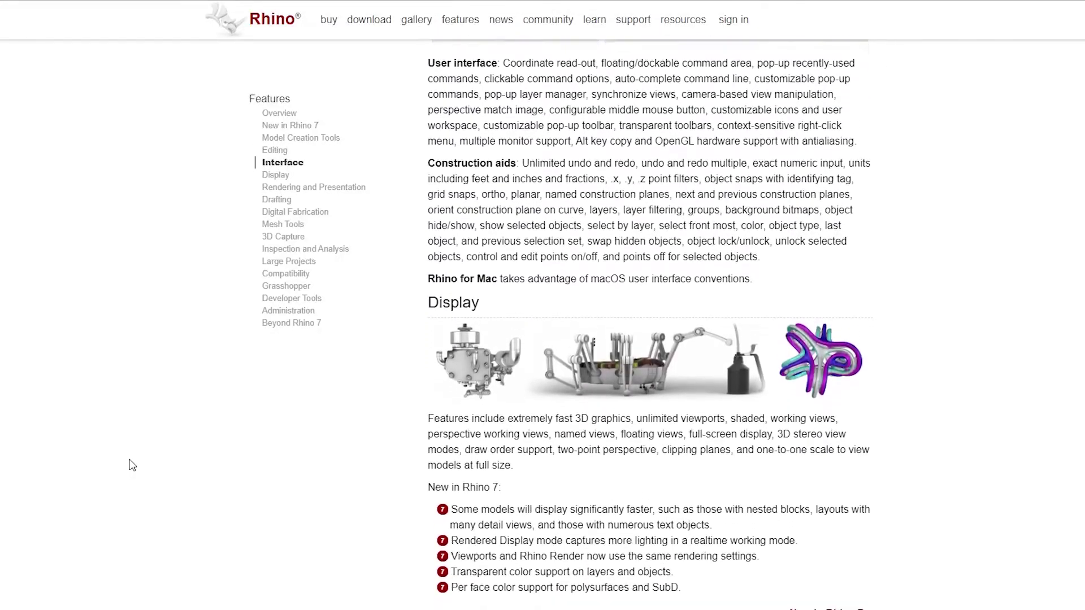
pyautogui.scroll(-1, 131, 465)
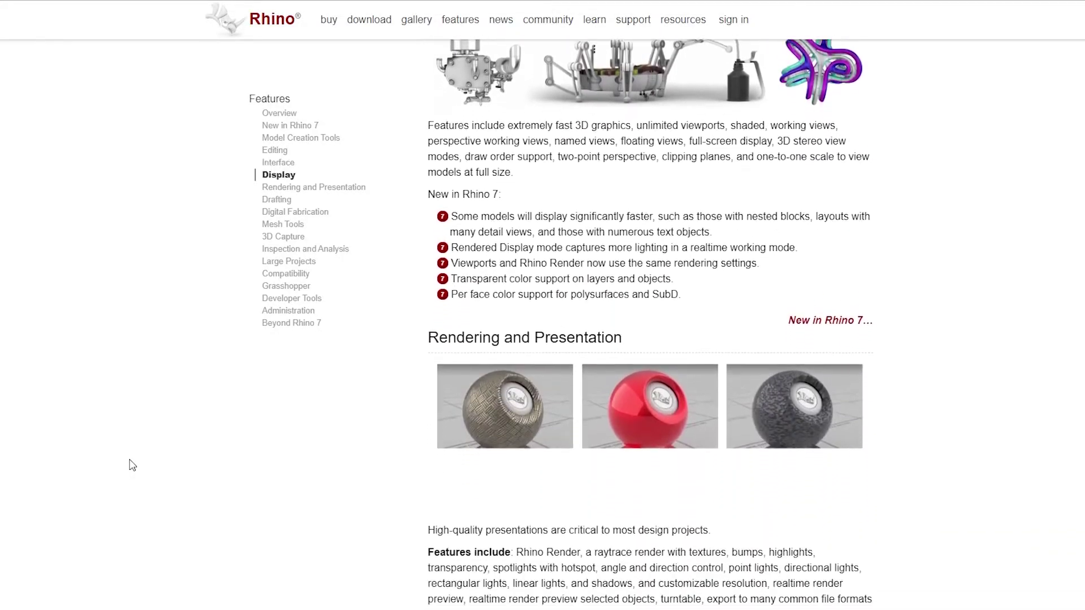
pyautogui.scroll(-1, 131, 465)
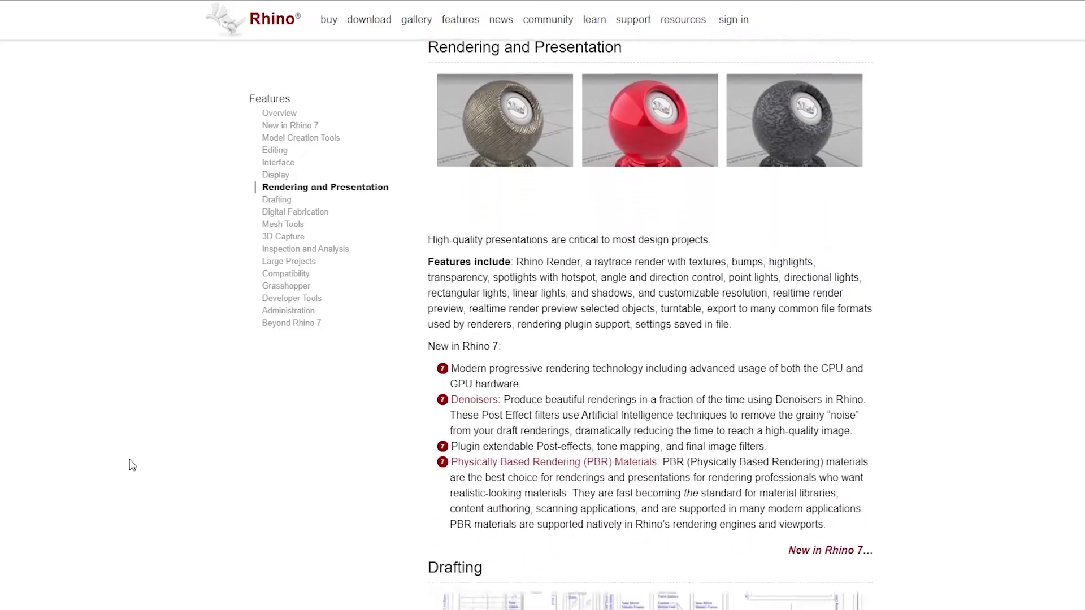